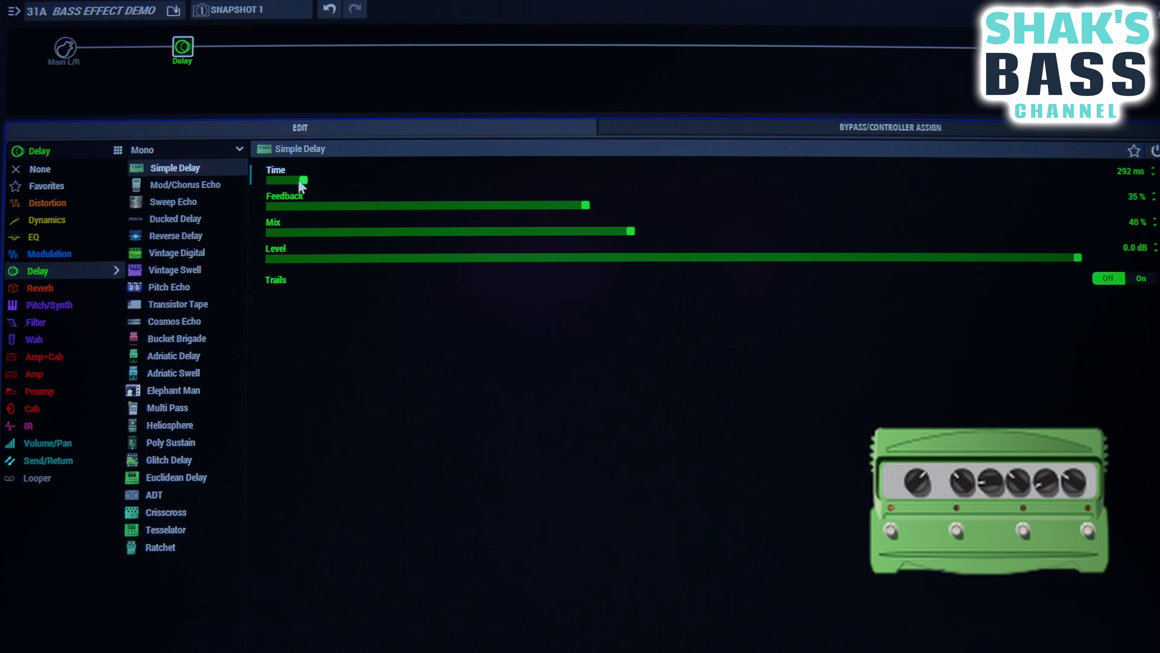
Set the Simple Delay's feedback to 6%, and switch the block to Mod/Chorus Echo with 6% feedback and 184 ms time.
left_click(327, 206)
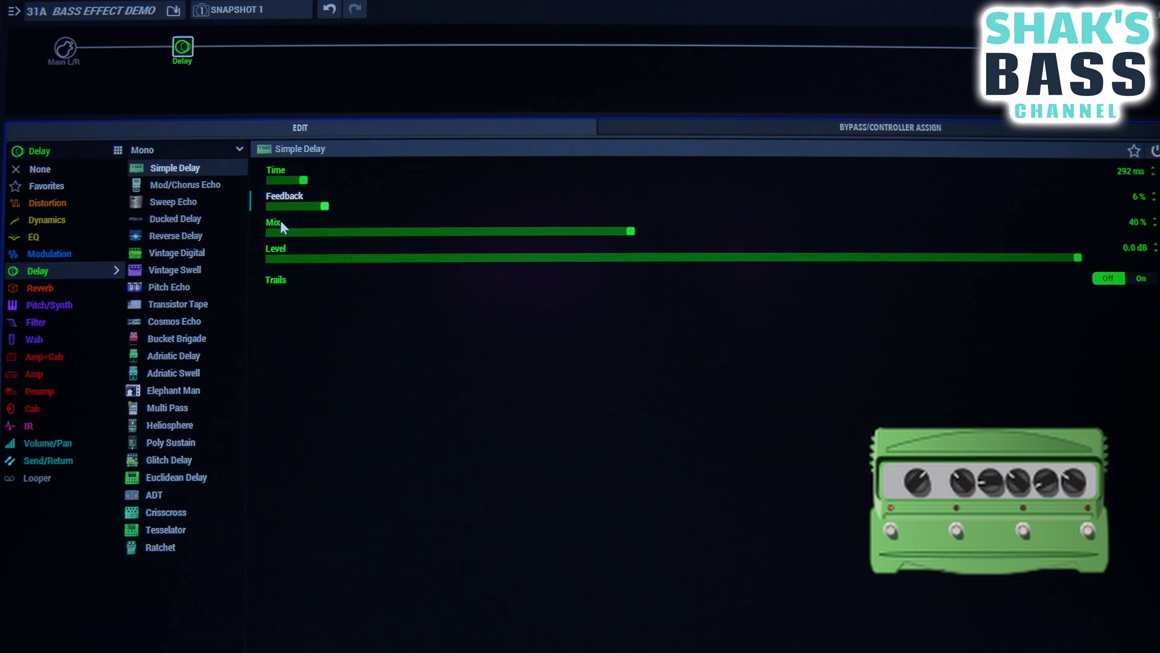
left_click(195, 188)
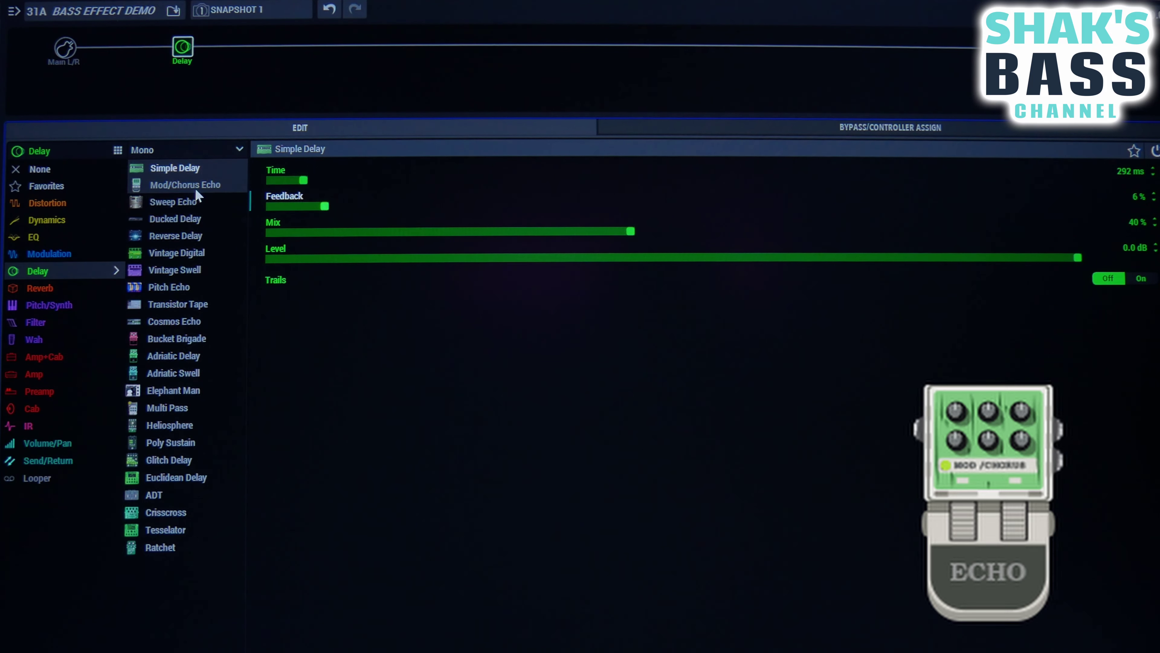
left_click(325, 206)
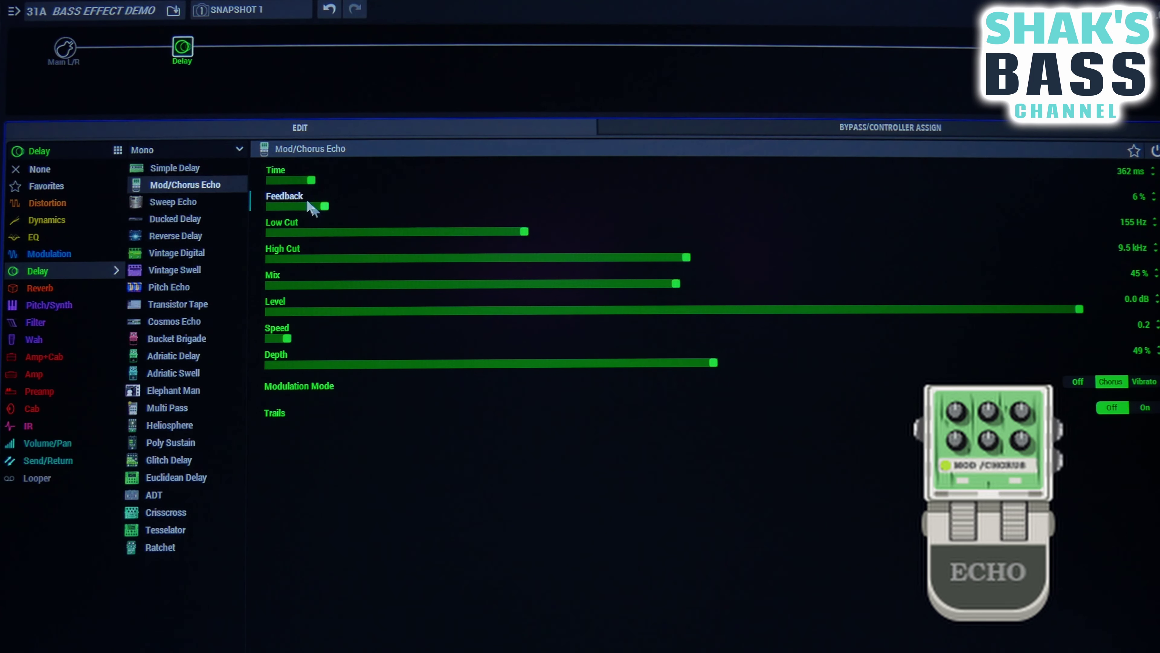
left_click(291, 179)
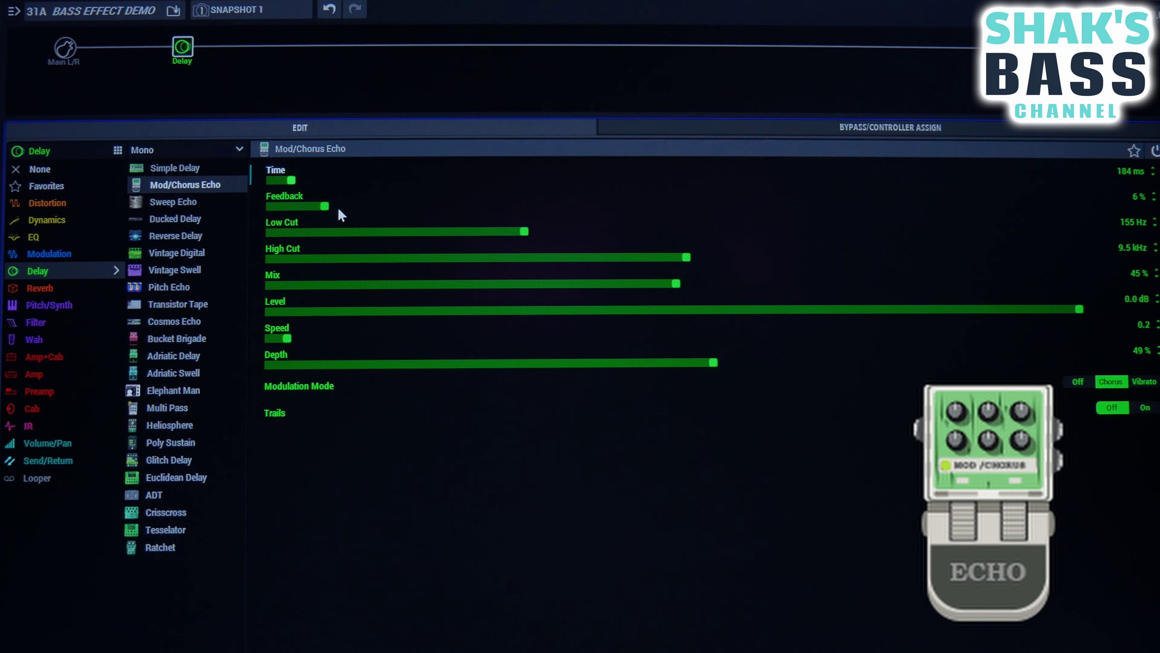
Audition the Sweep Echo and Ducked Delay models in the delay block with their default settings.
left_click(212, 203)
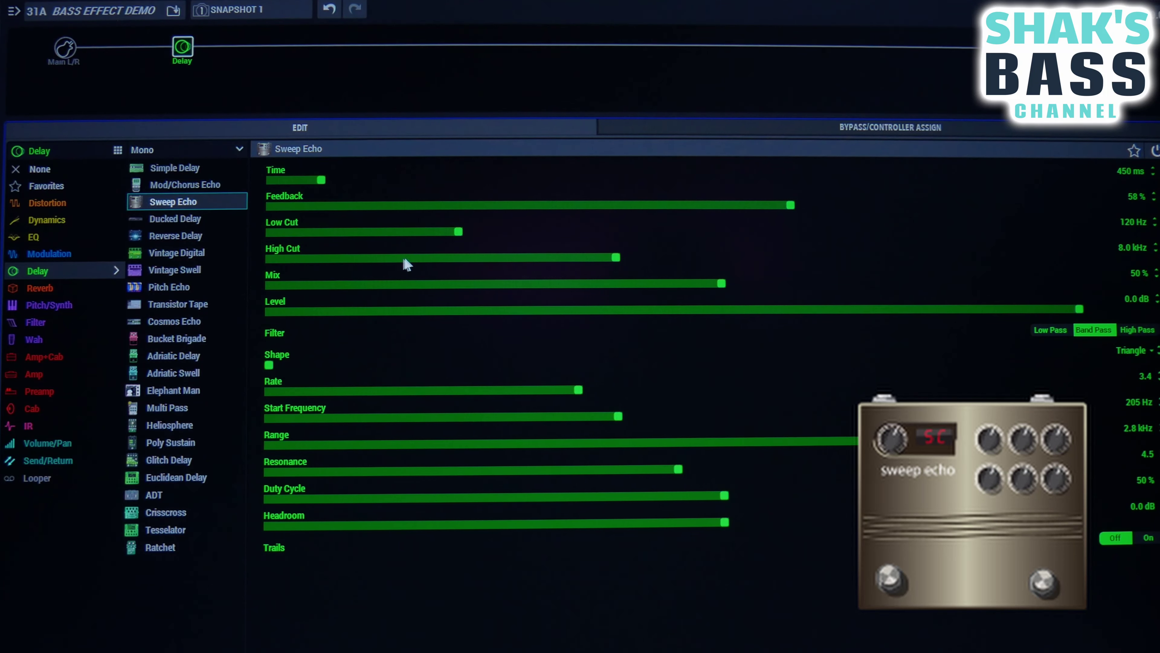
left_click(182, 220)
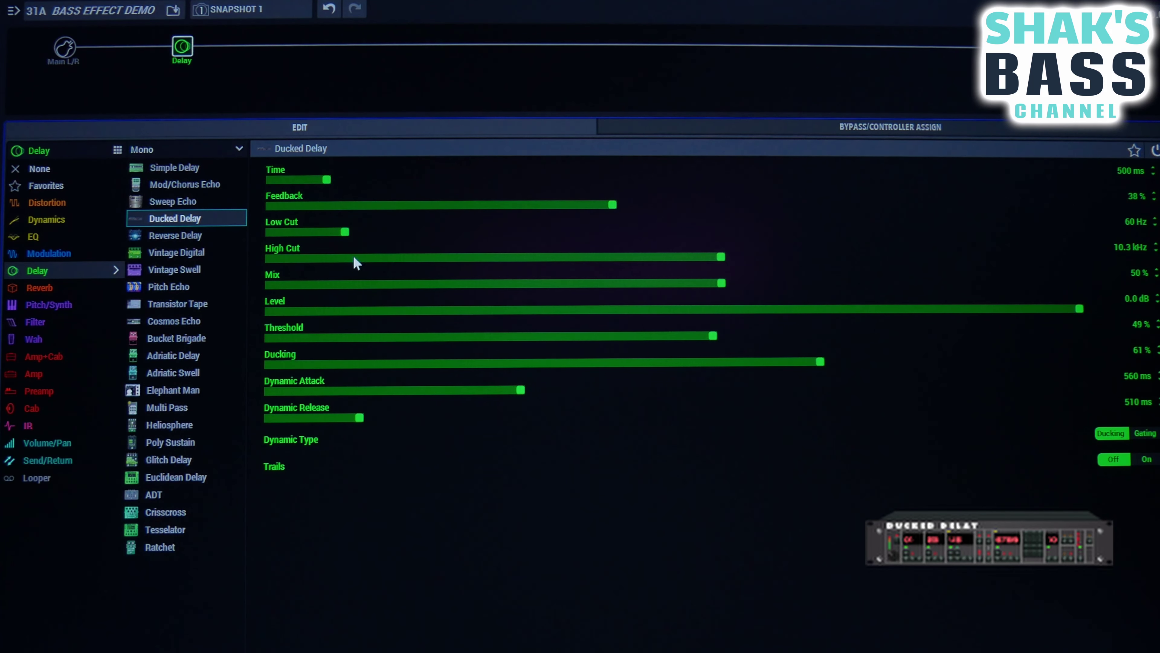
Load the Reverse Delay model and set its time to 416 ms and feedback to 22%.
left_click(204, 235)
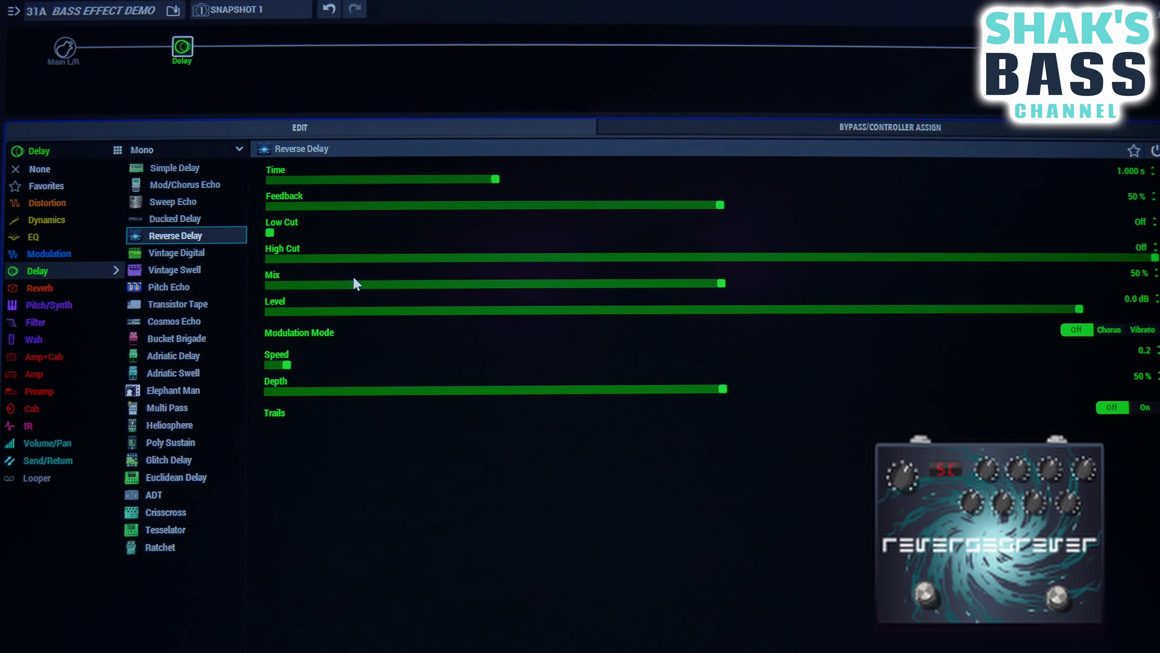
left_click_drag(408, 179, 364, 179)
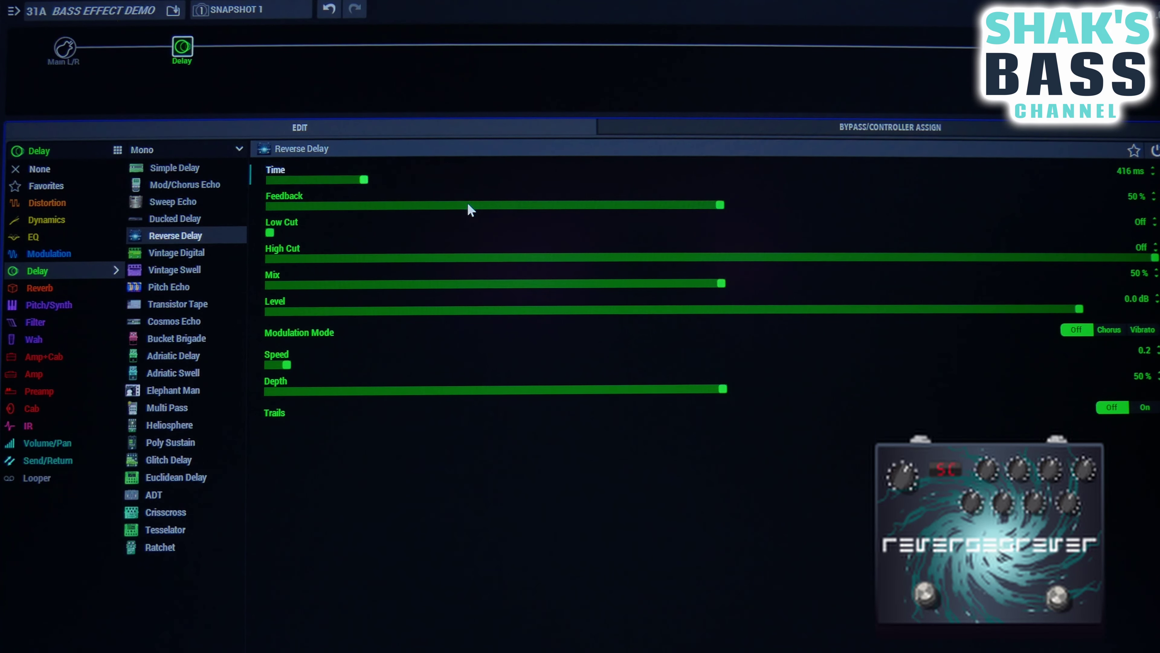
left_click(468, 204)
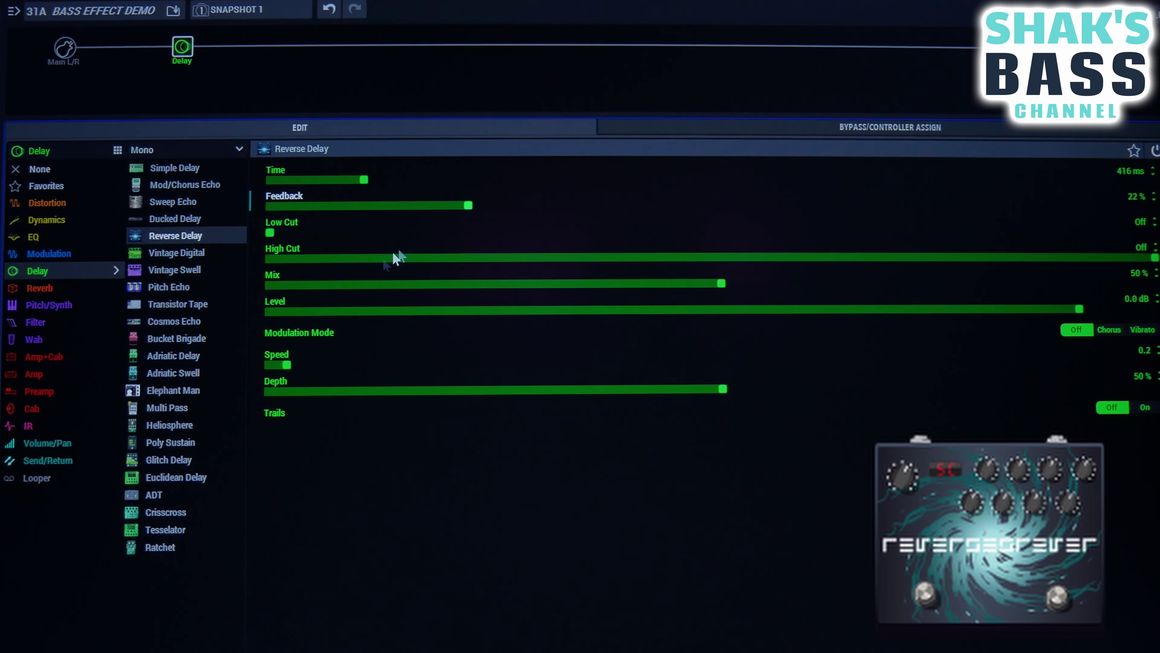
Audition the Vintage Digital and Vintage Swell models in the delay block with their default settings.
left_click(187, 251)
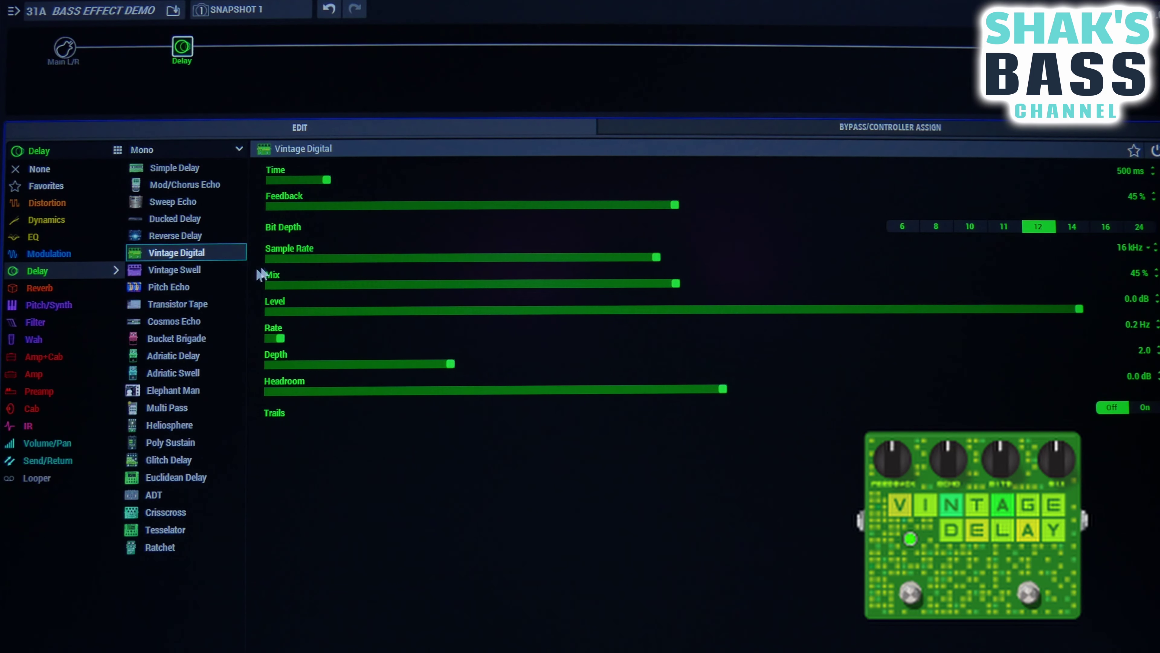
left_click(193, 269)
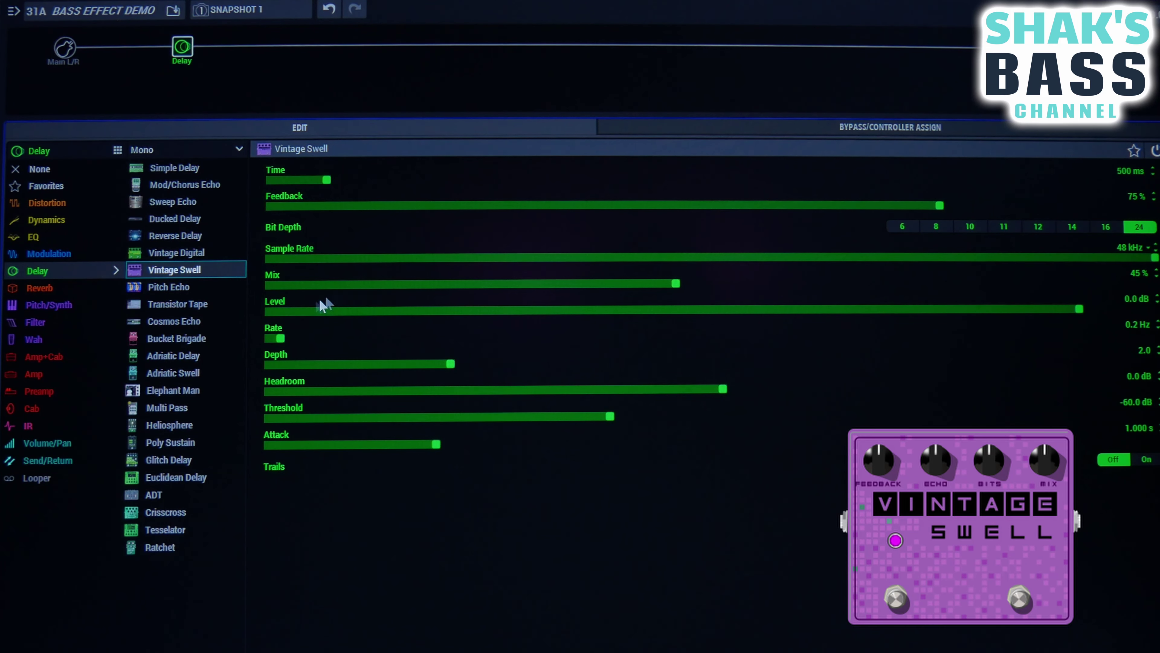
Audition the Pitch Echo model with feedback at 16%, followed by Transistor Tape with its default settings.
left_click(179, 288)
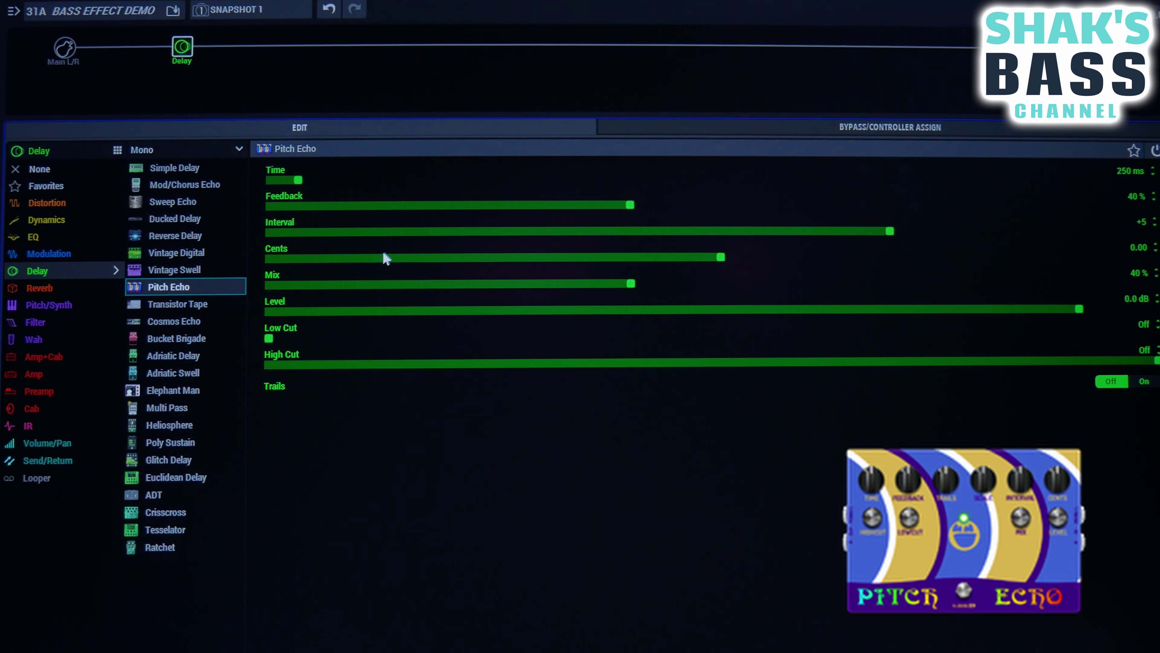
left_click(414, 206)
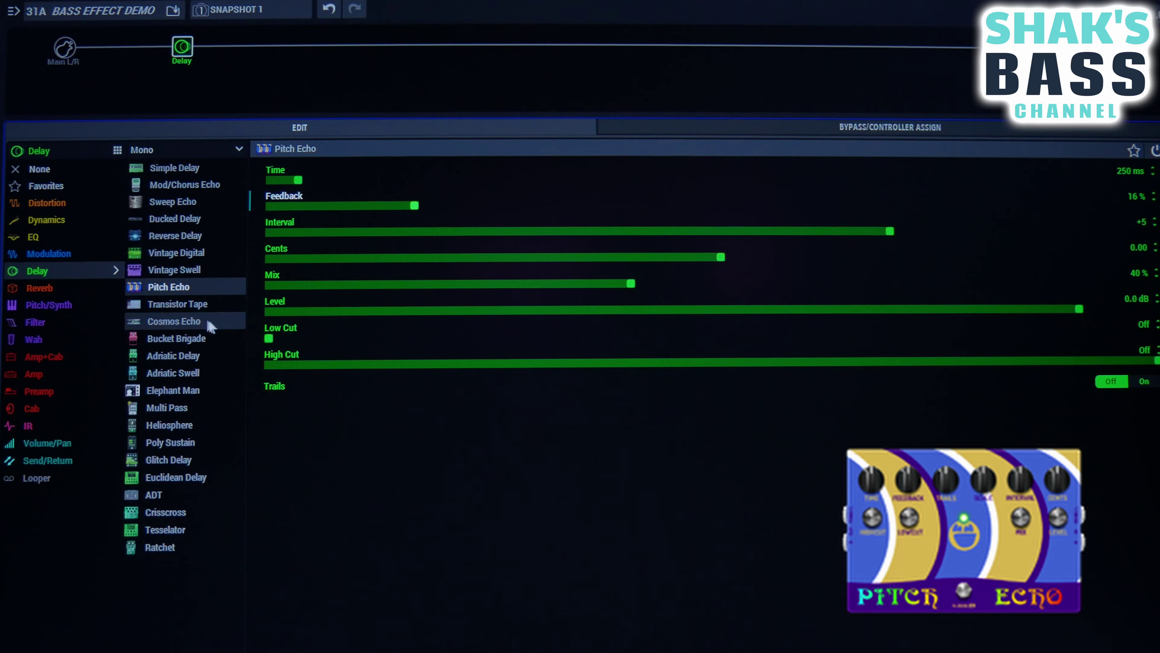
left_click(181, 307)
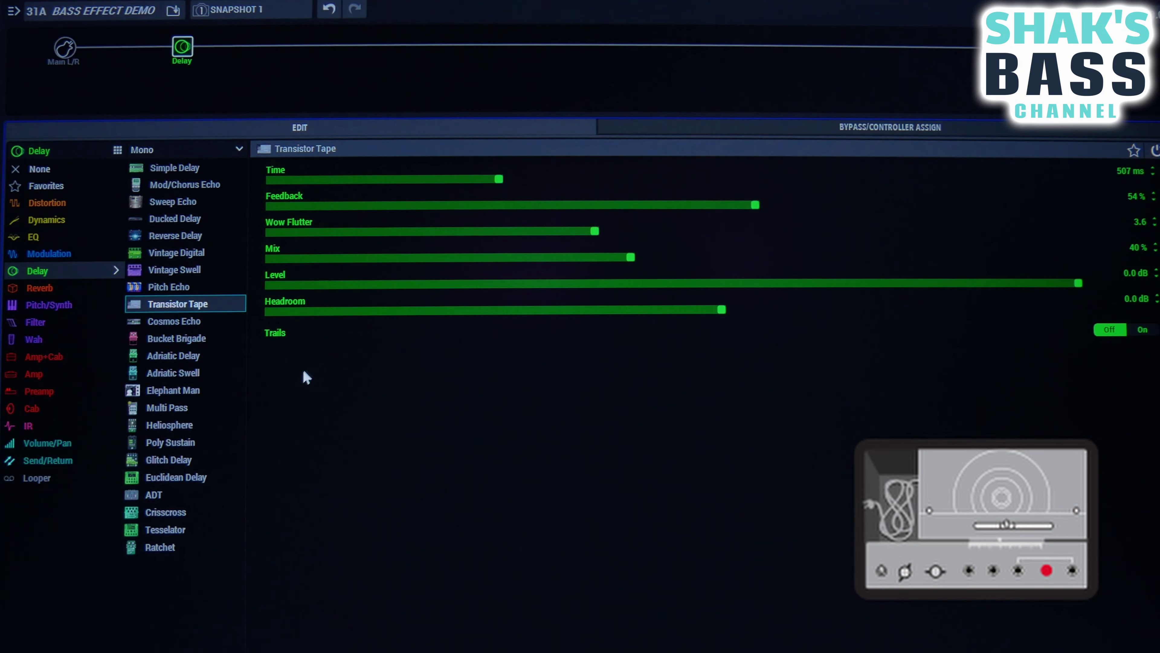
Load the Cosmos Echo model and set time to 212 ms, feedback to 22%, ramp to 2.5 and wow/flutter to 5.2.
left_click(183, 323)
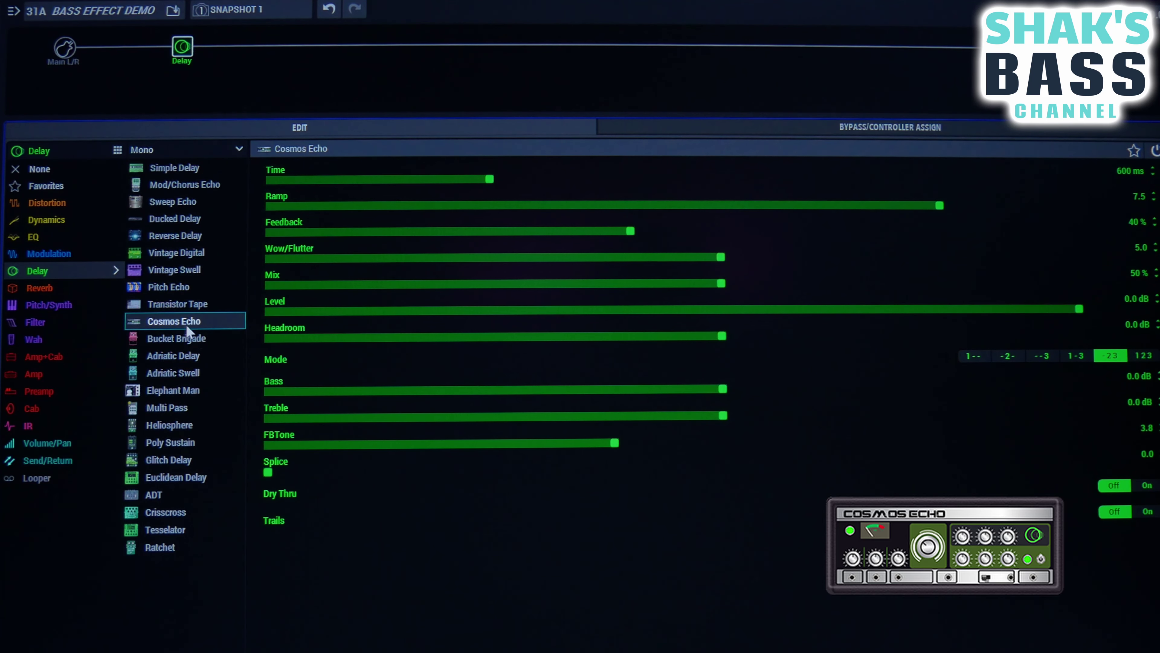
left_click(300, 180)
left_click(468, 232)
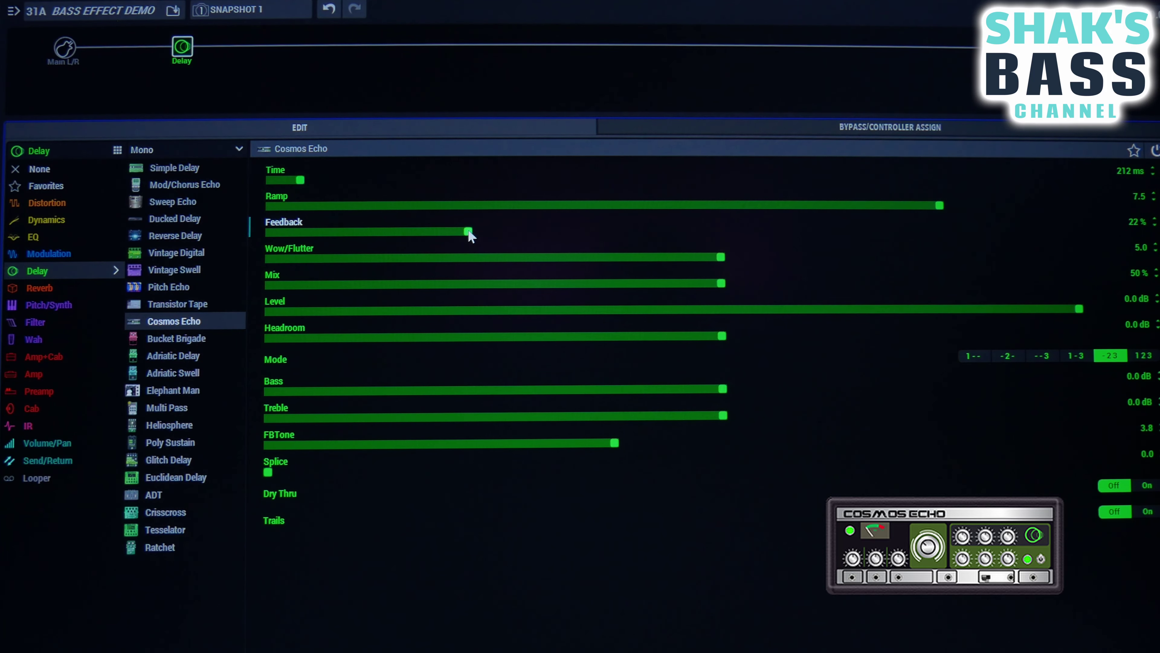
left_click(497, 206)
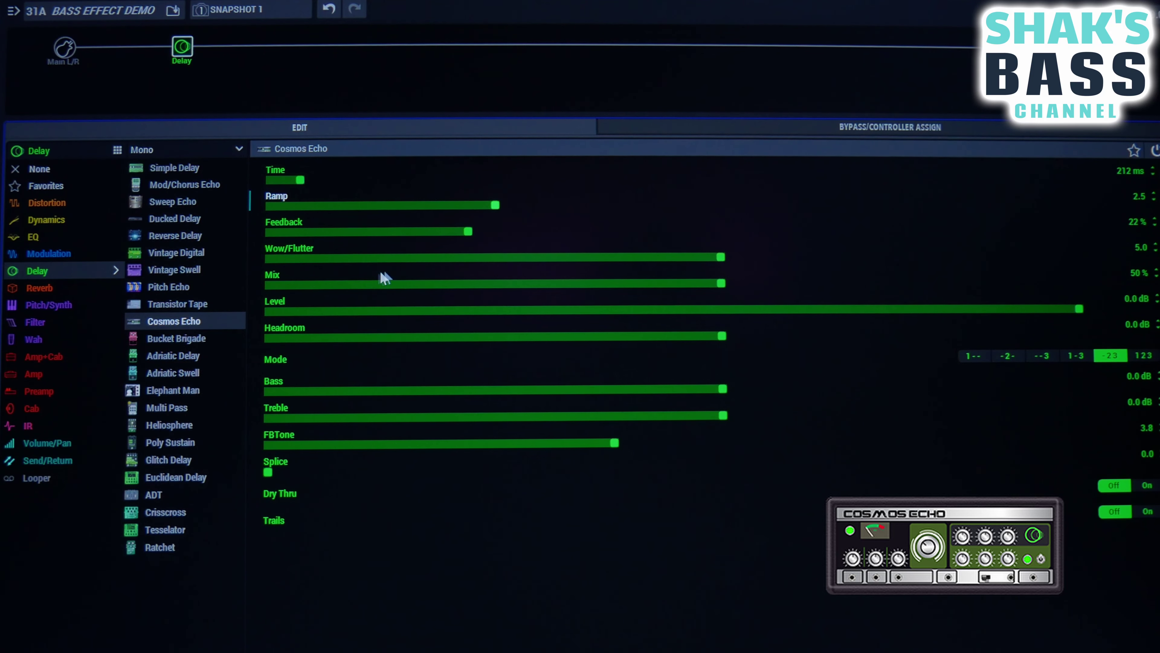
left_click(739, 257)
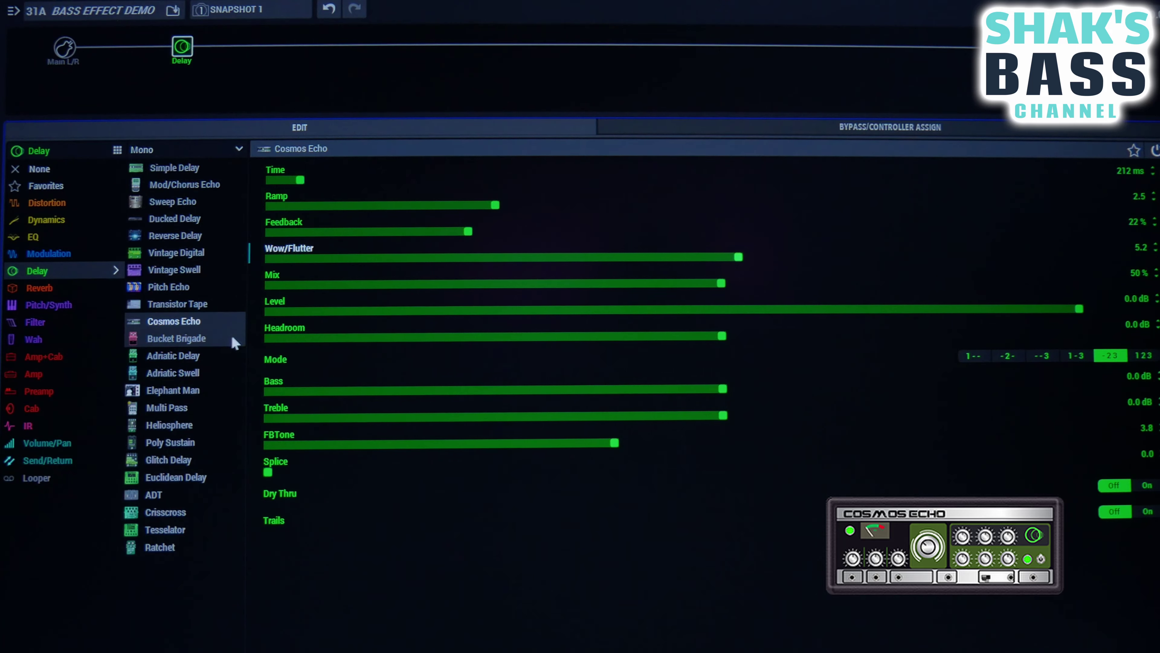
Load the Bucket Brigade model in the delay block and set its noise to 2.1.
left_click(203, 341)
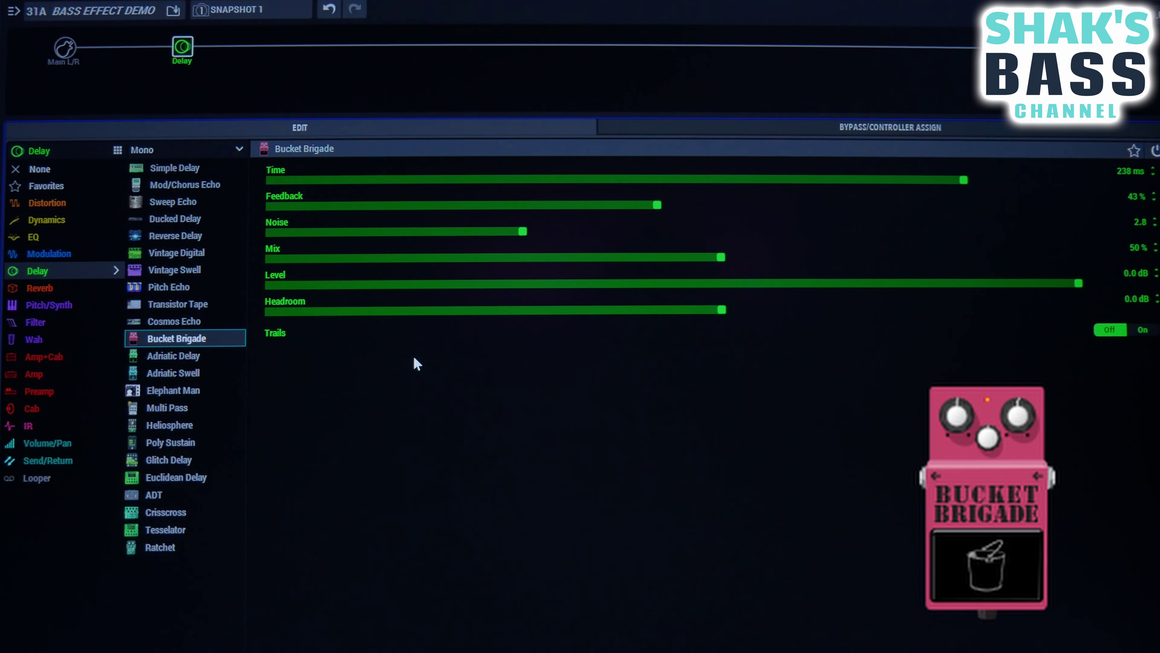
left_click(463, 231)
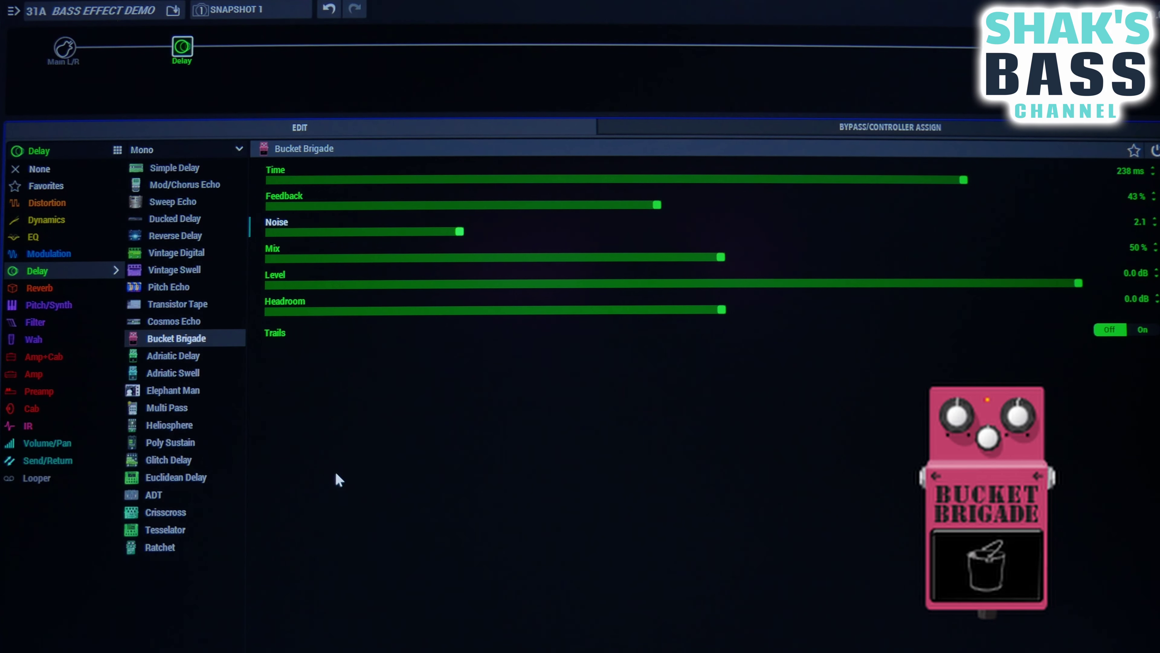
Audition the Adriatic Delay model with time at 463 ms, followed by Adriatic Swell with its default settings.
left_click(192, 356)
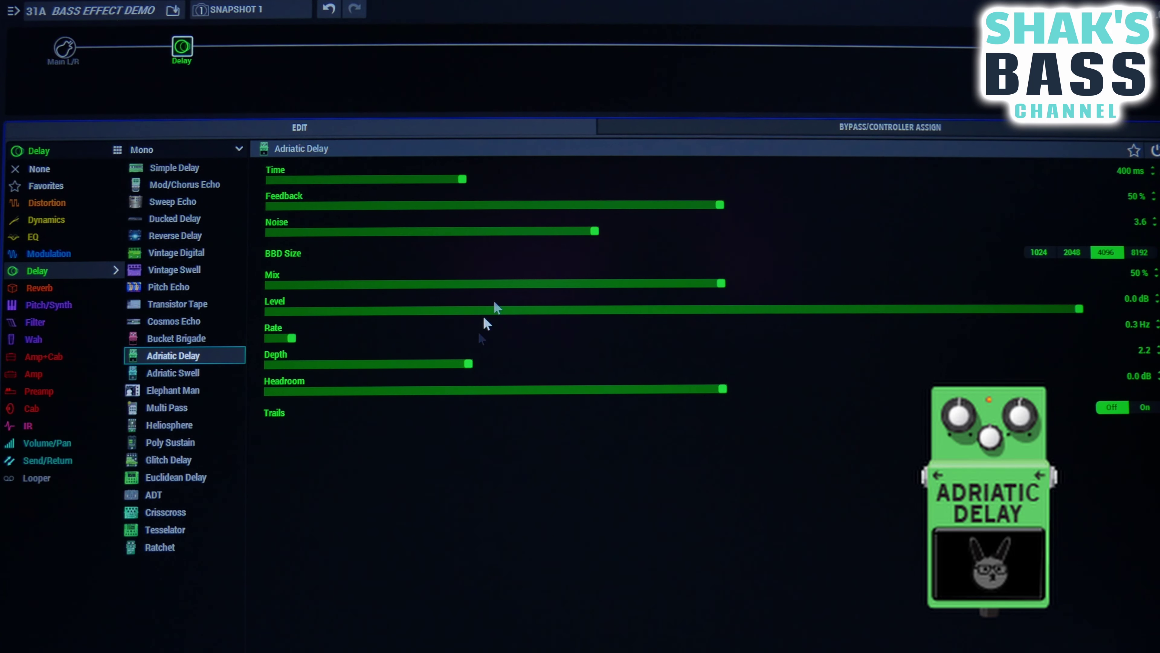
left_click(495, 183)
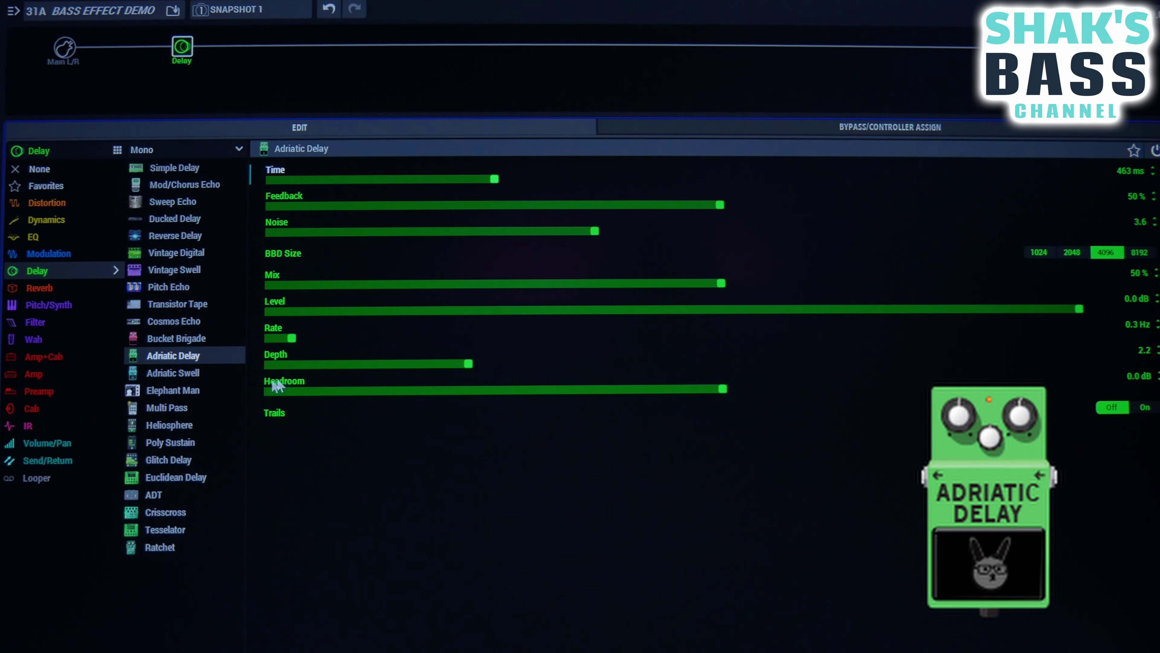
left_click(207, 374)
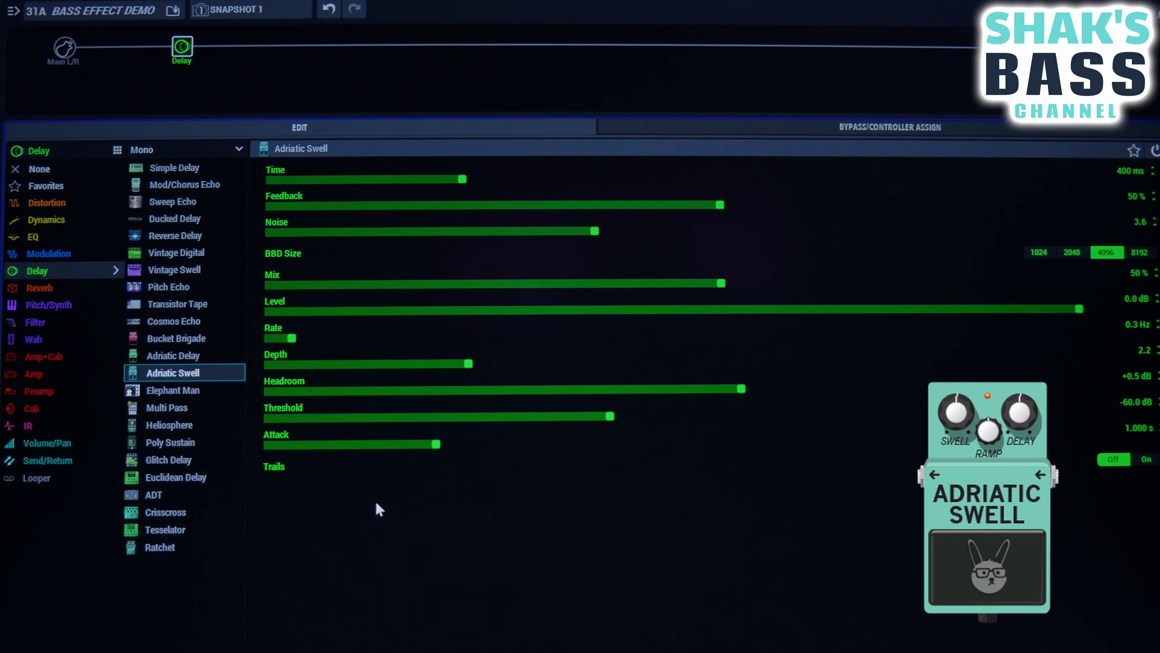
Load the Elephant Man model and set its feedback to 53% and time to 133 ms.
left_click(192, 390)
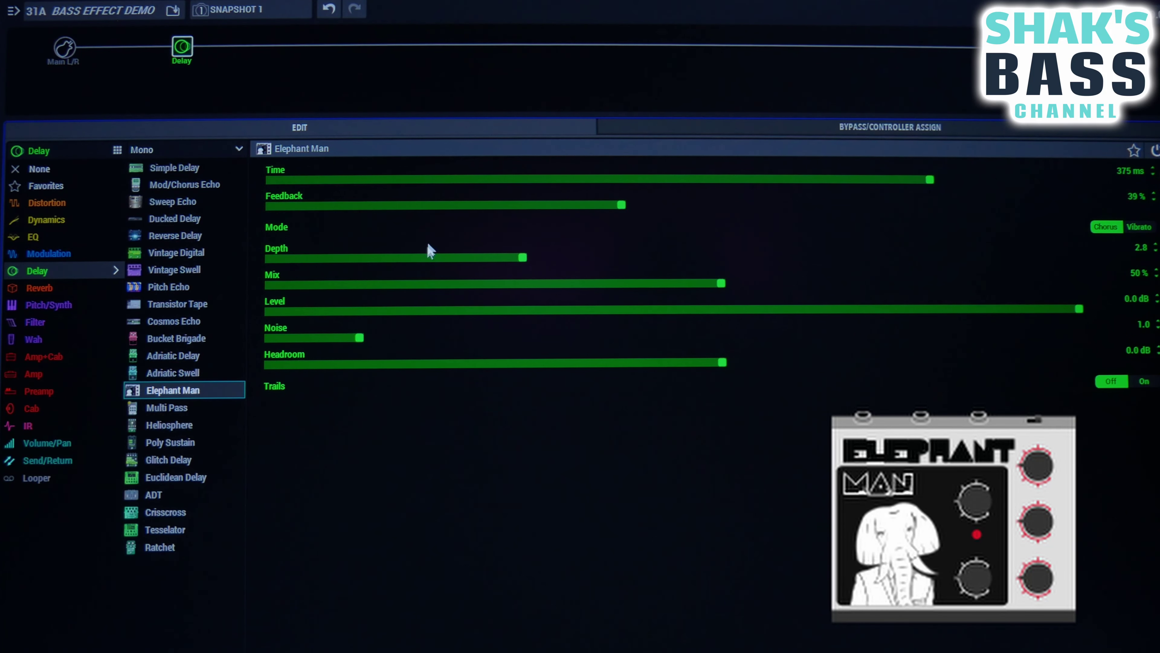
left_click(616, 180)
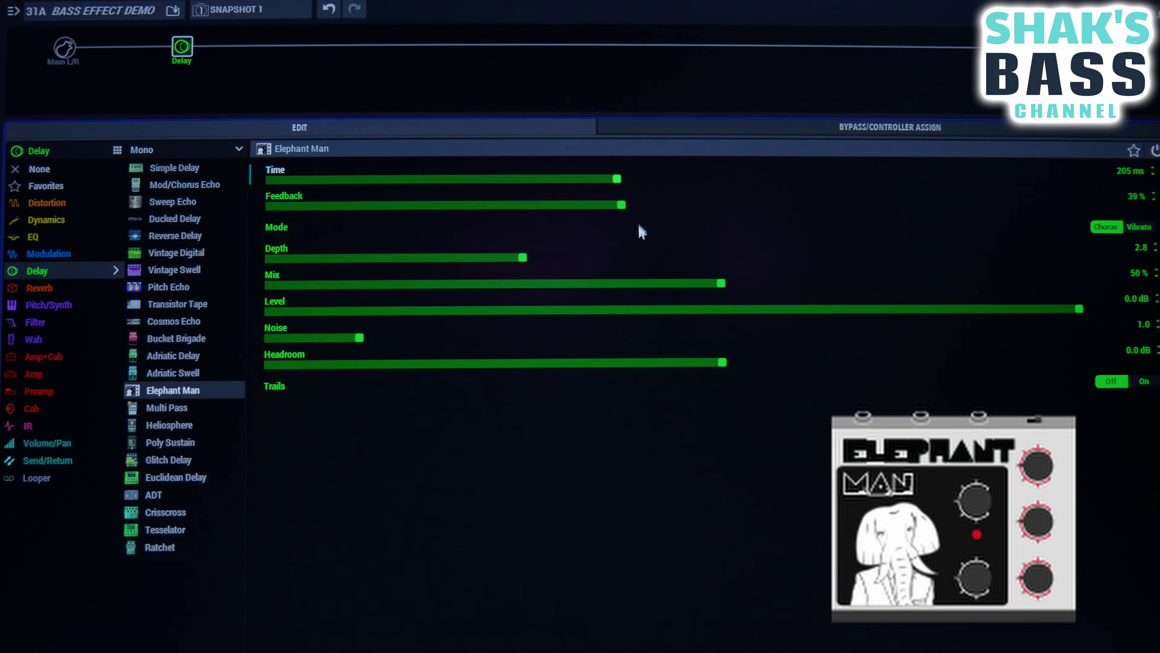
left_click(745, 205)
left_click(482, 178)
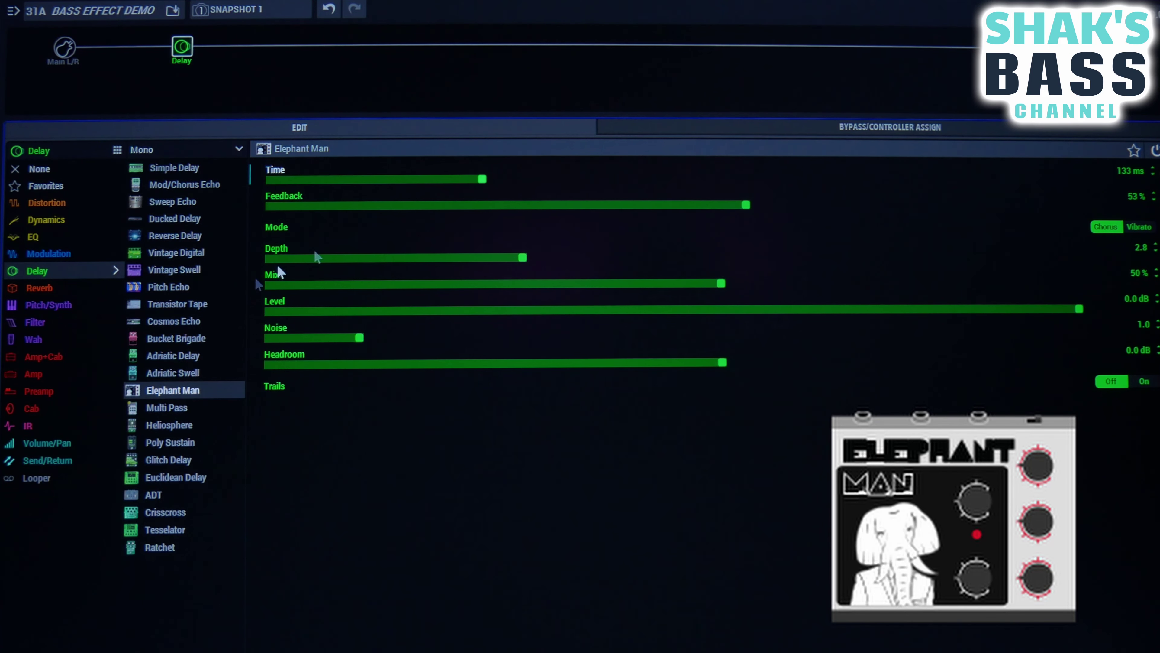
Load the Multi Pass model in the delay block and shorten its time to 181 ms.
left_click(179, 407)
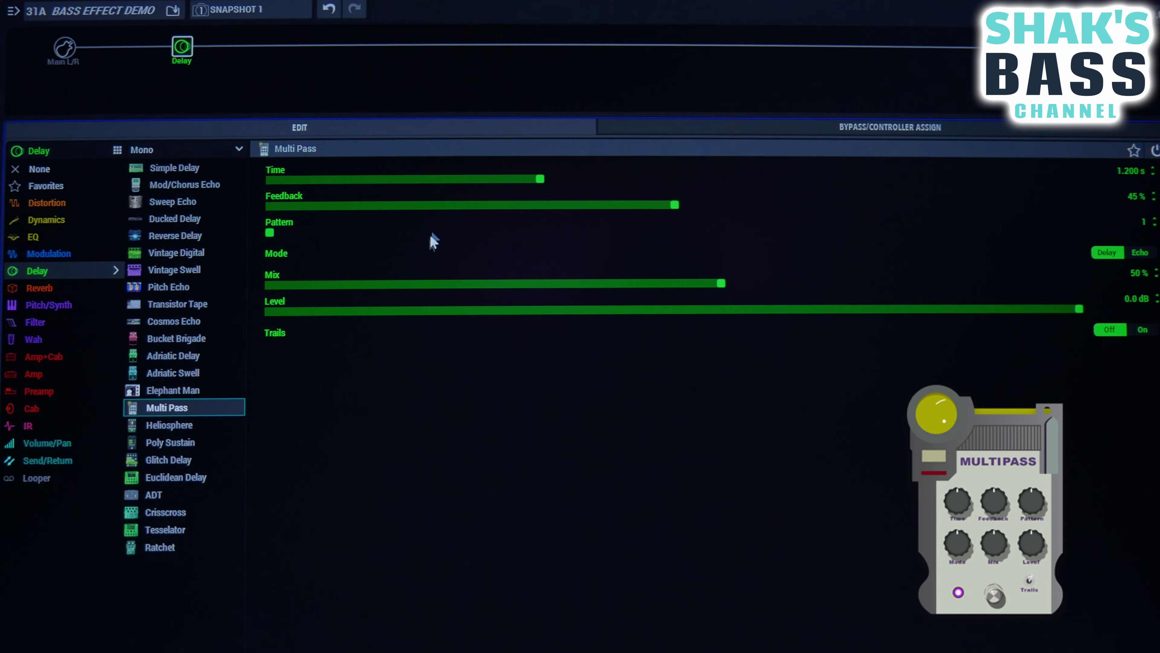
left_click(362, 180)
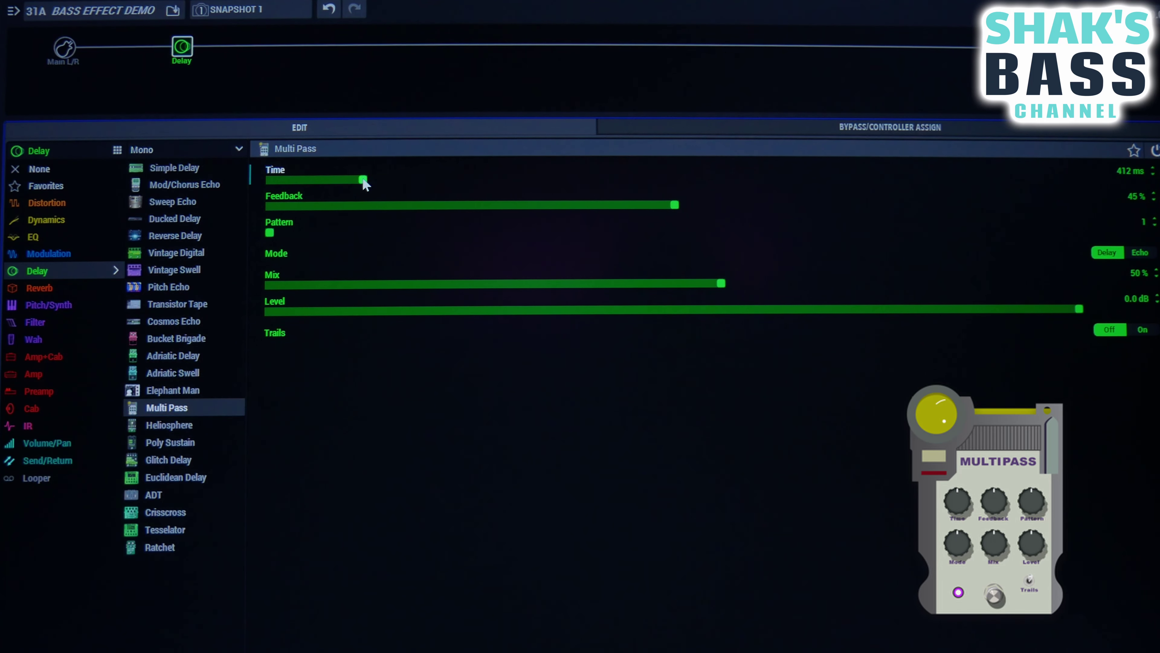
left_click(310, 179)
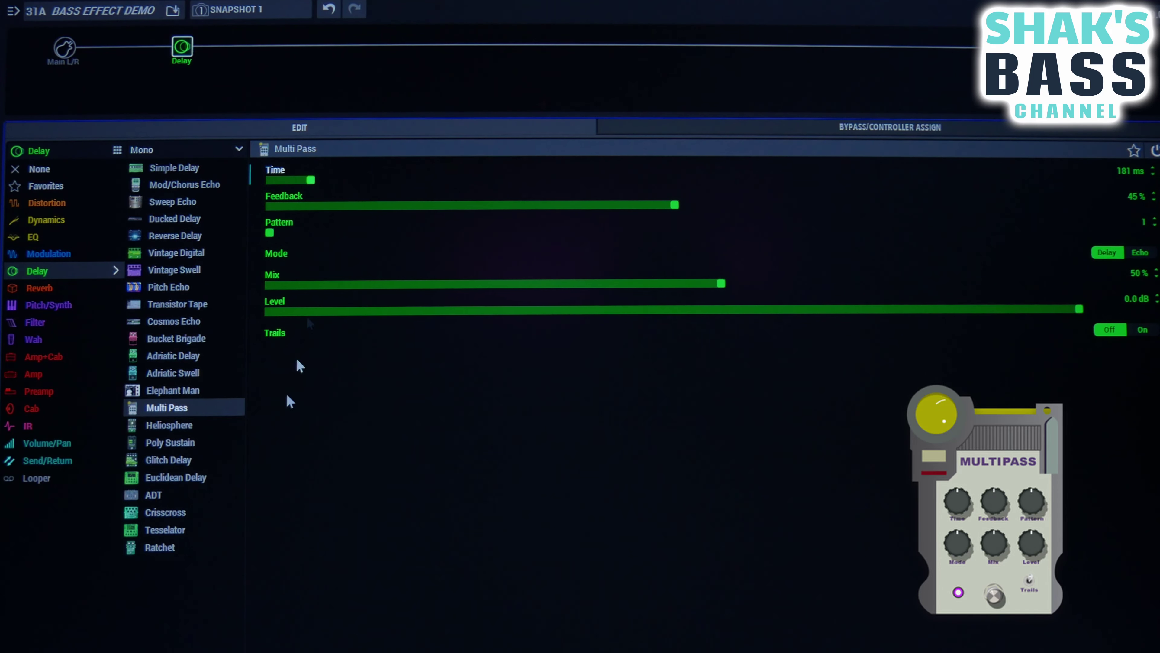
Load the Heliosphere model and set time to 286 ms, feedback to 38% and depth to 3.7.
left_click(193, 426)
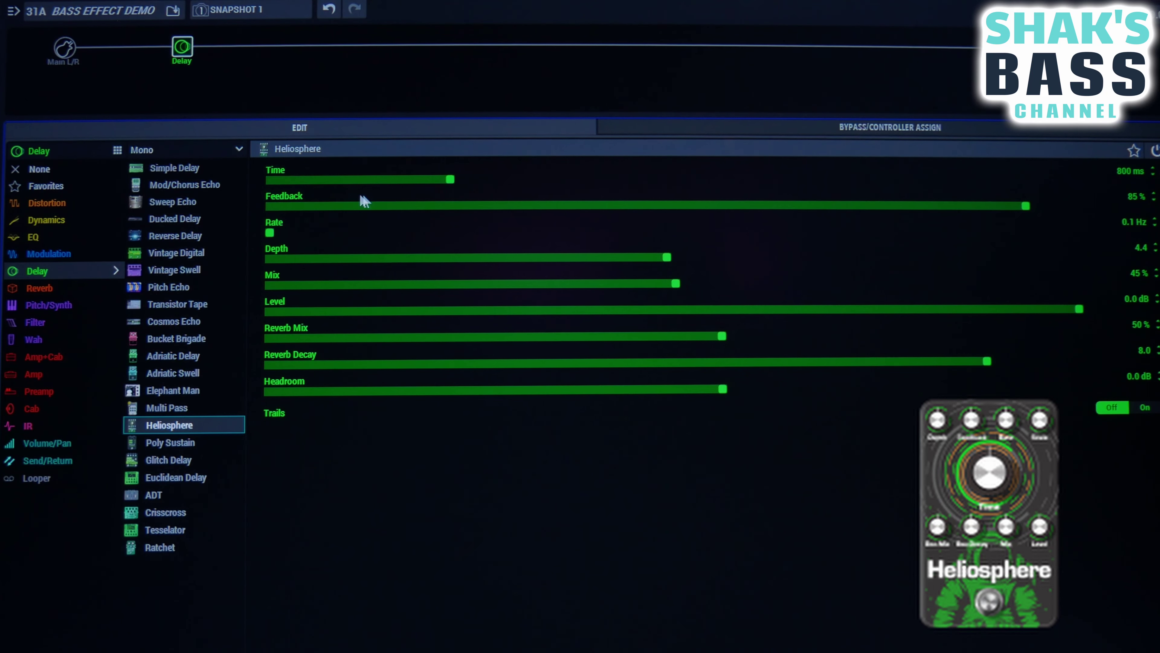
left_click(334, 179)
left_click(684, 204)
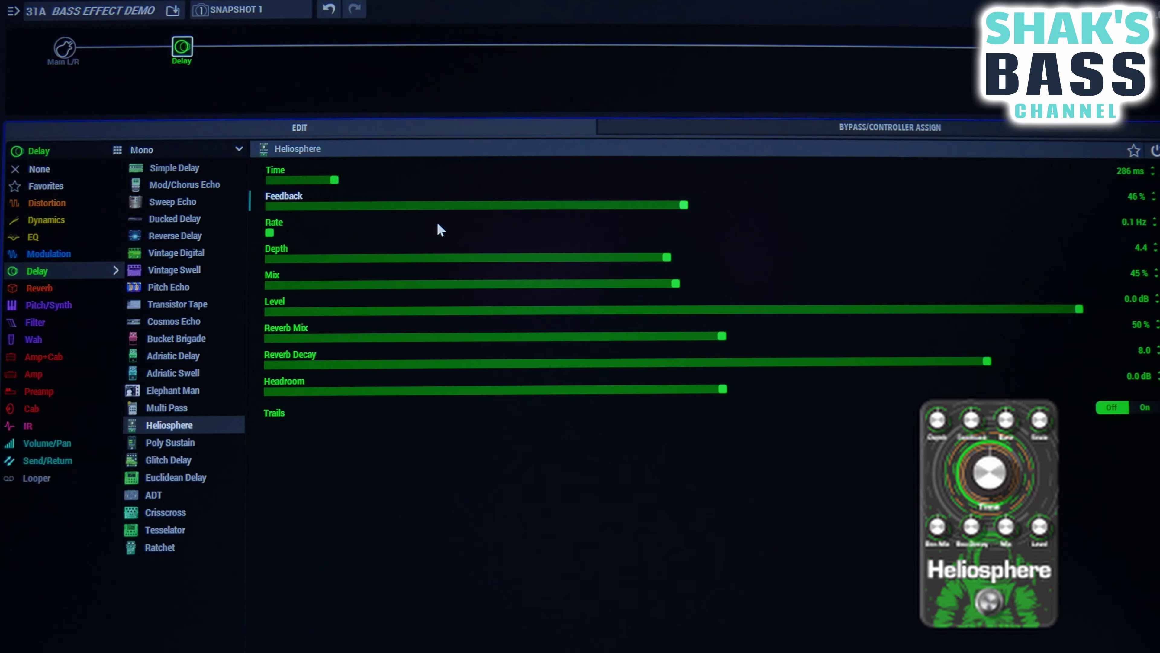
left_click(612, 205)
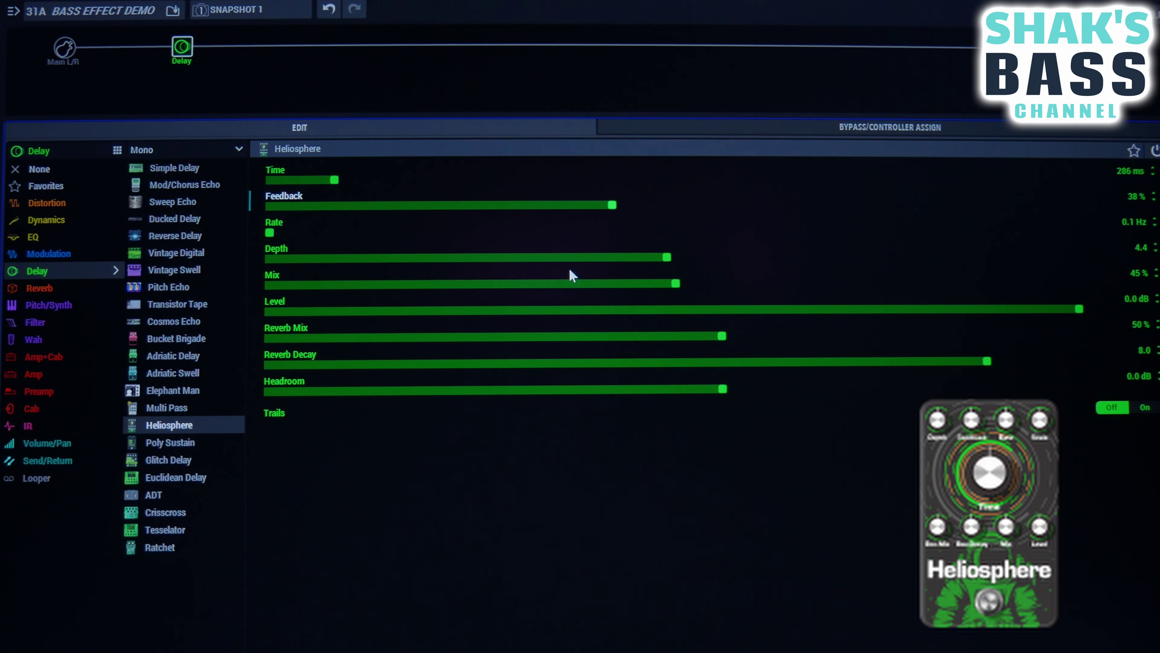
left_click(603, 257)
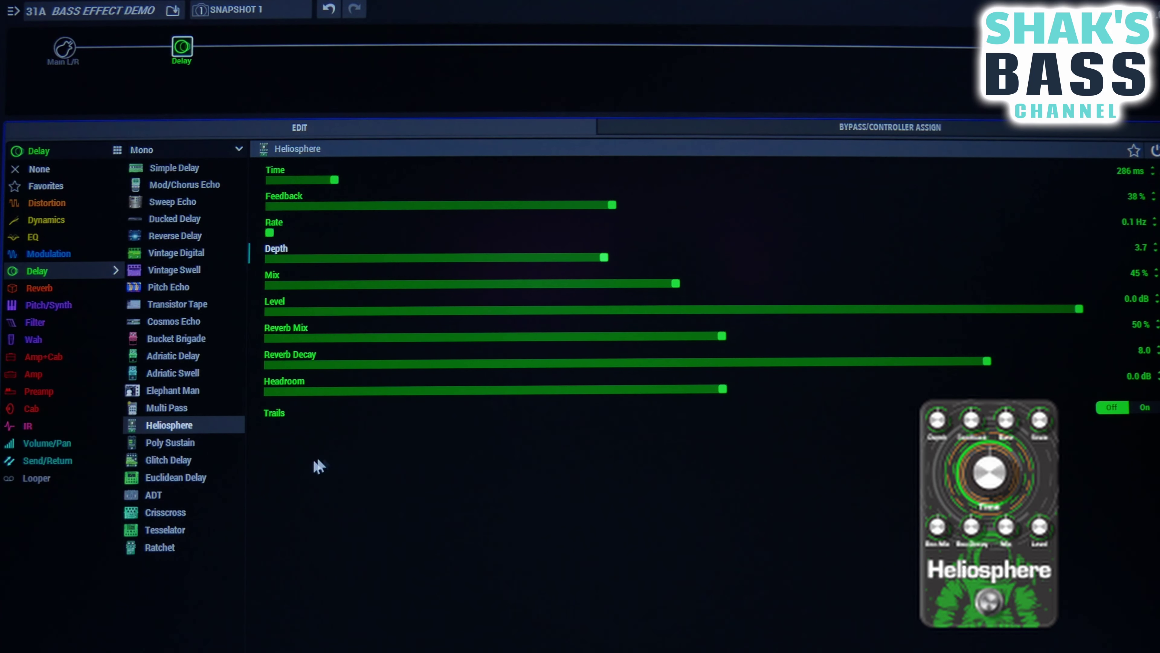
Load the Poly Sustain model and switch the bypassed delay block on.
left_click(186, 441)
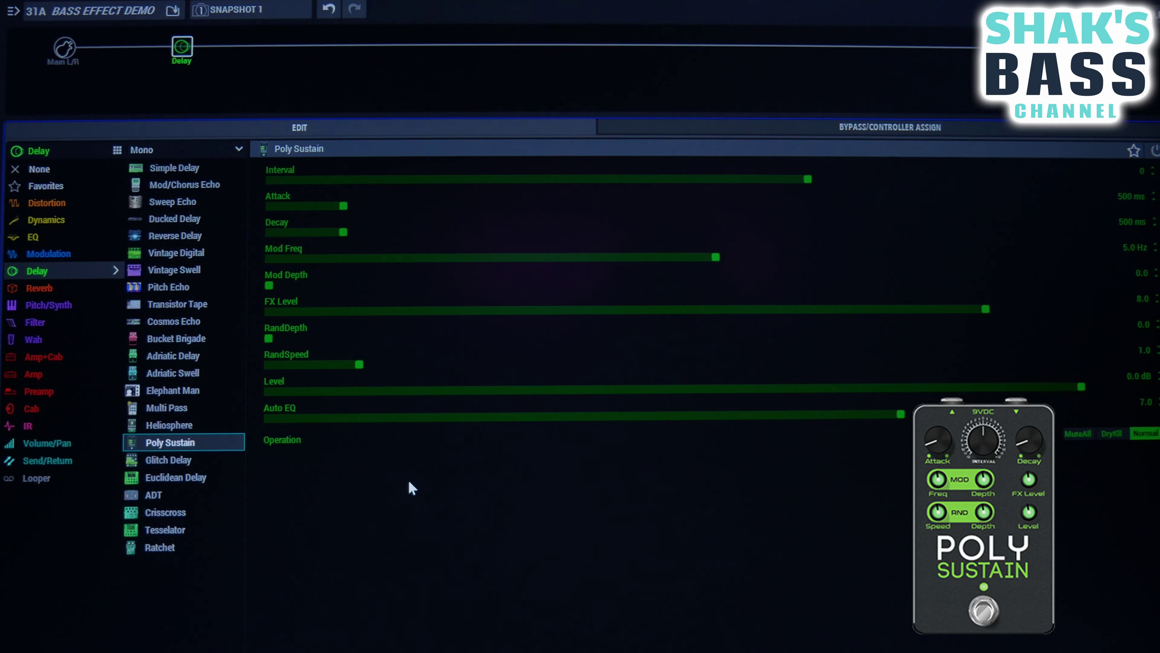
left_click(181, 41)
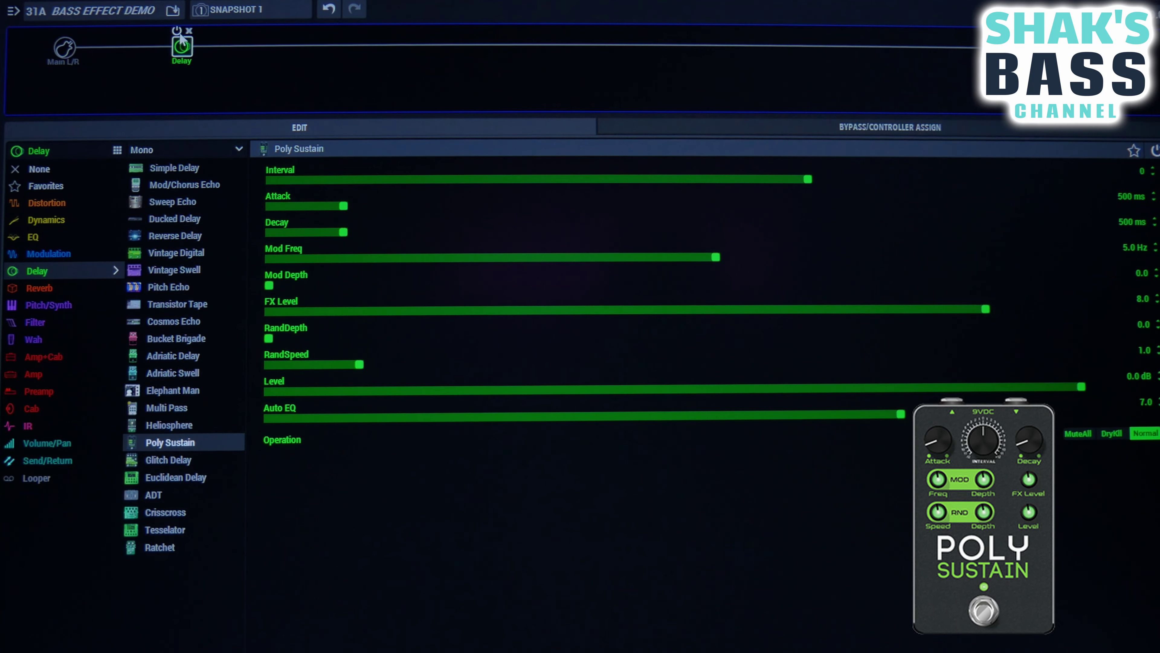
Bypass and re-enable the Poly Sustain block, and set its attack to 1.153 s and mod frequency to 2.9 Hz.
left_click(177, 31)
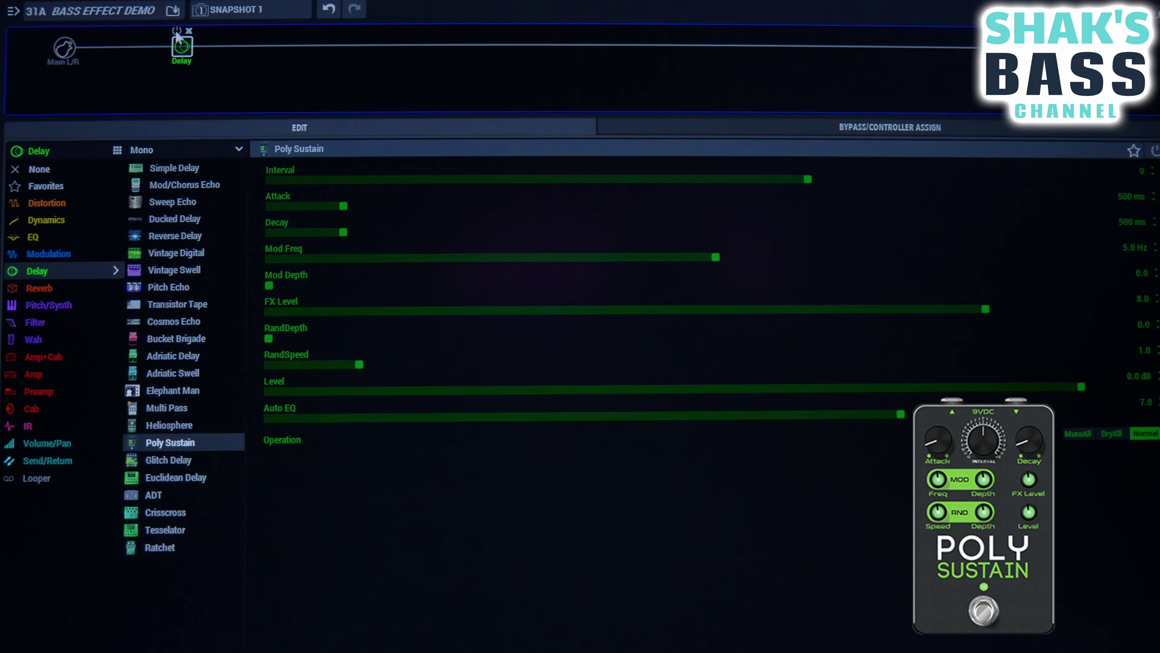
left_click(176, 31)
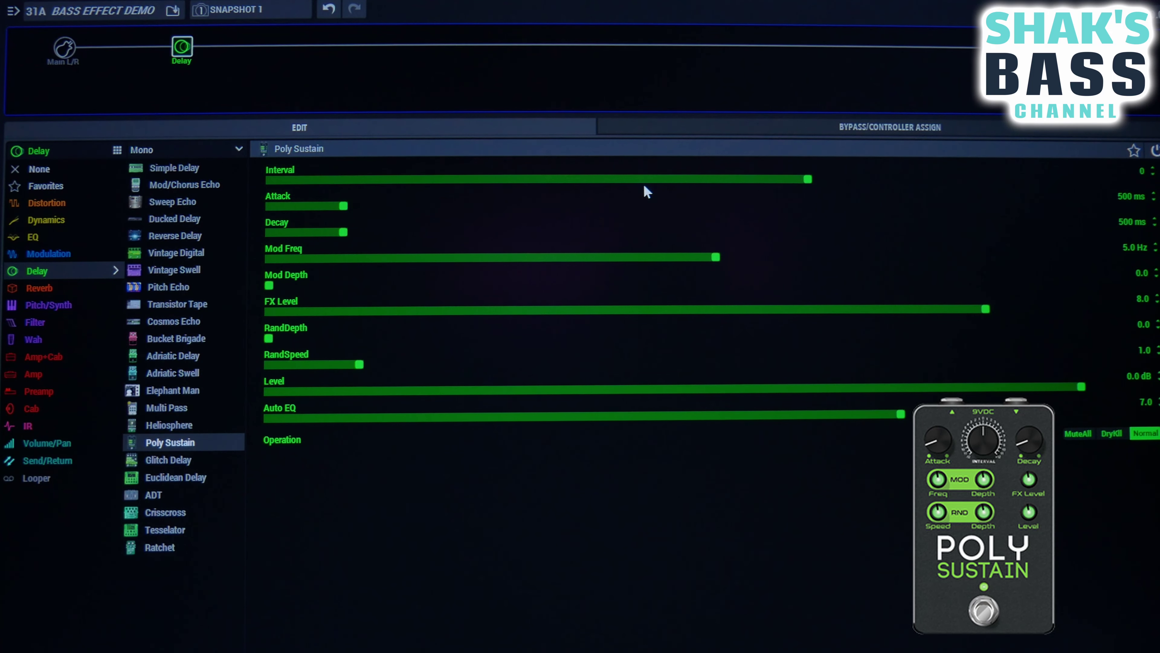
left_click_drag(344, 206, 468, 213)
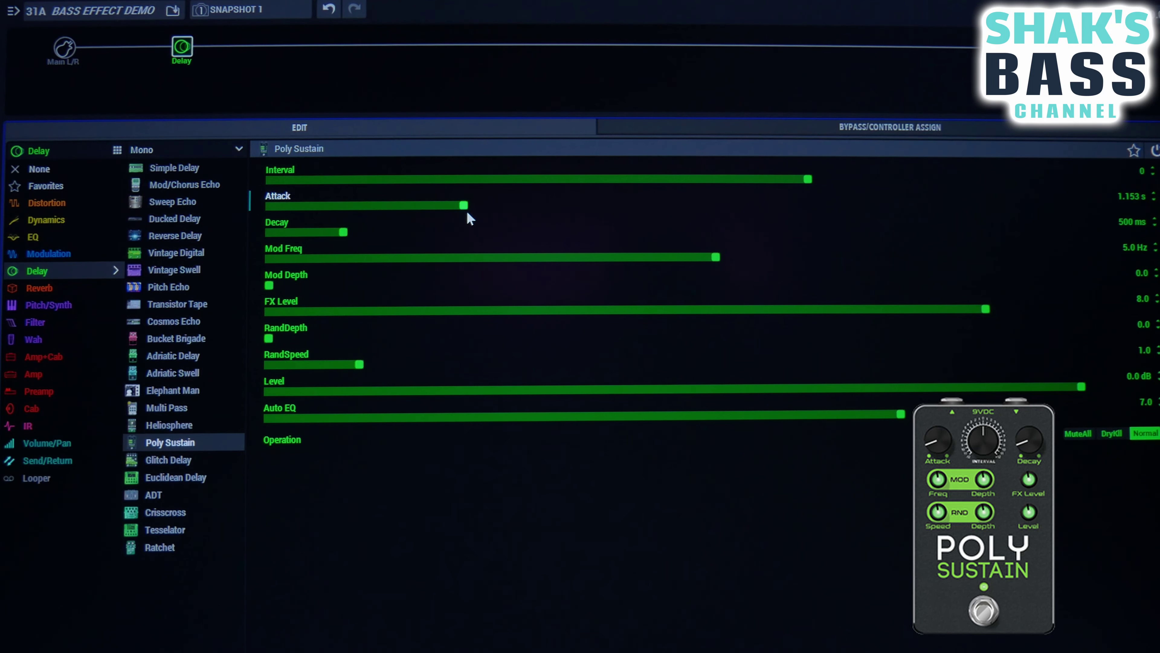
left_click(527, 261)
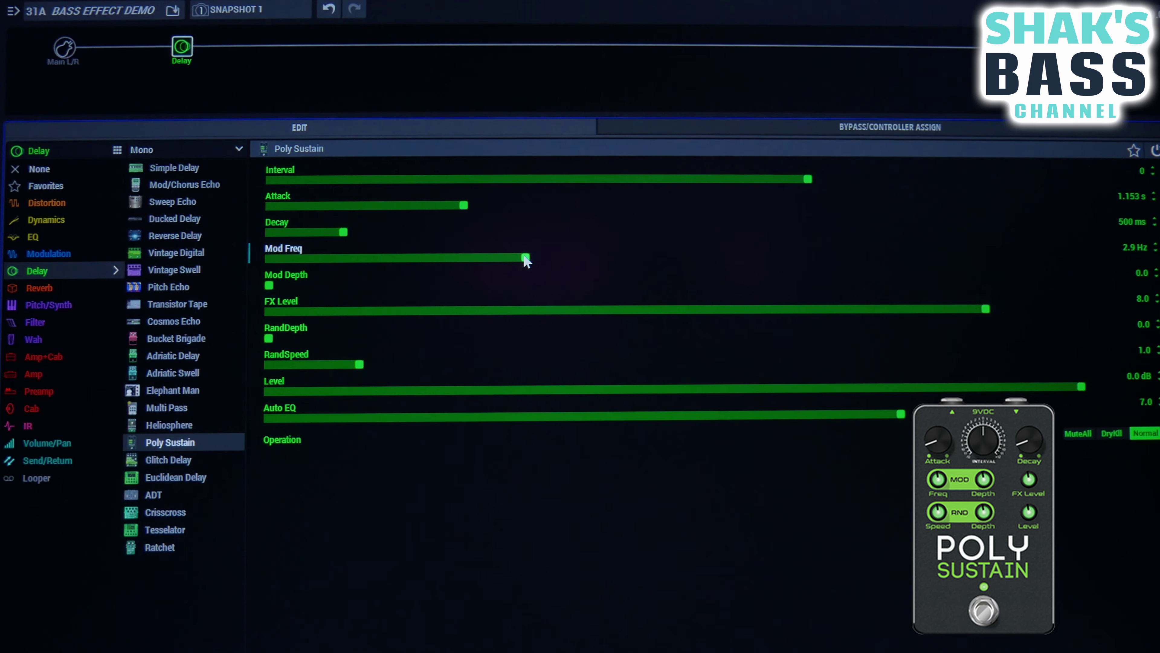
Load the Glitch Delay model and set time to 292 ms, mix to 14% and delay divisions to 5.
left_click(201, 459)
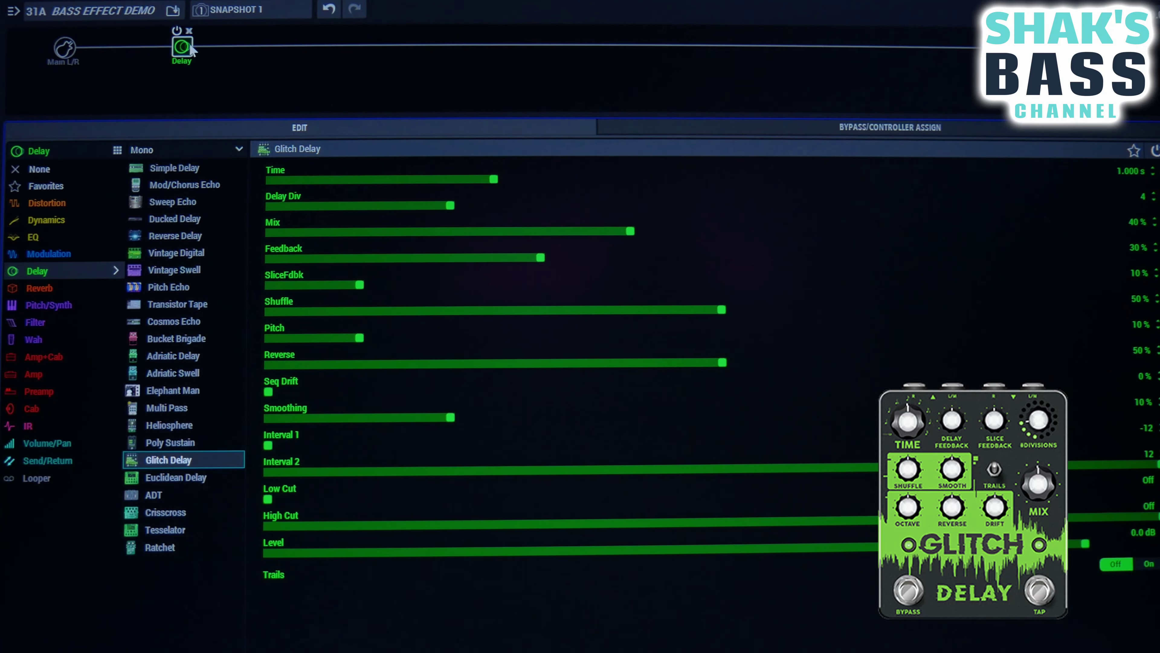
left_click(334, 179)
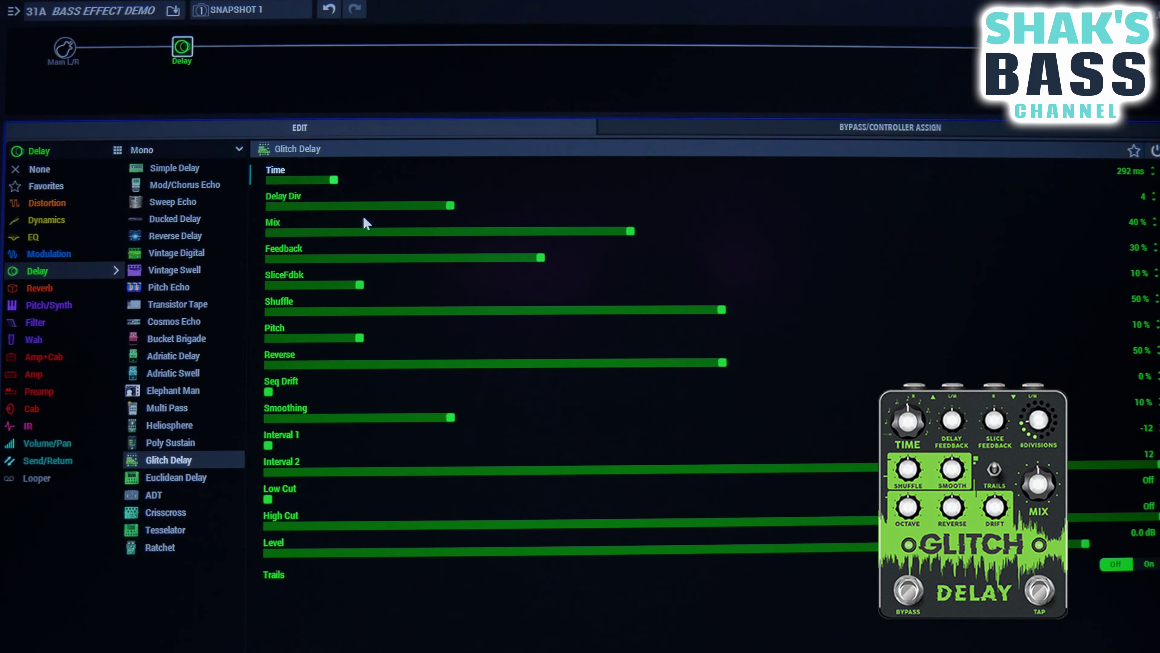
left_click(396, 232)
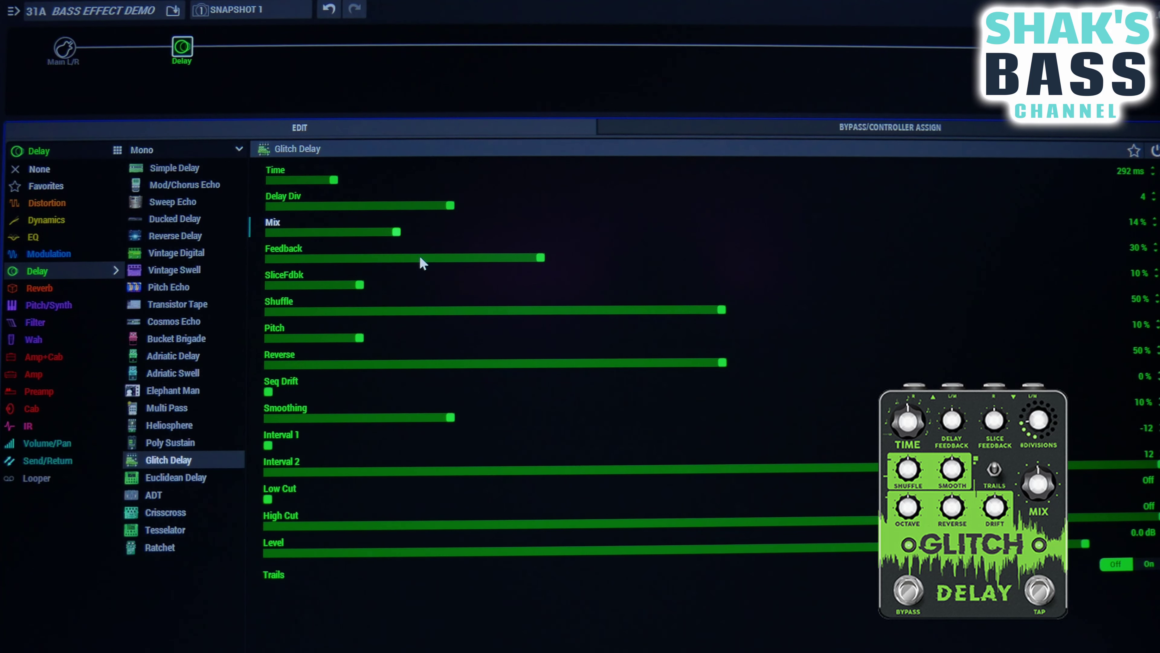
left_click(532, 206)
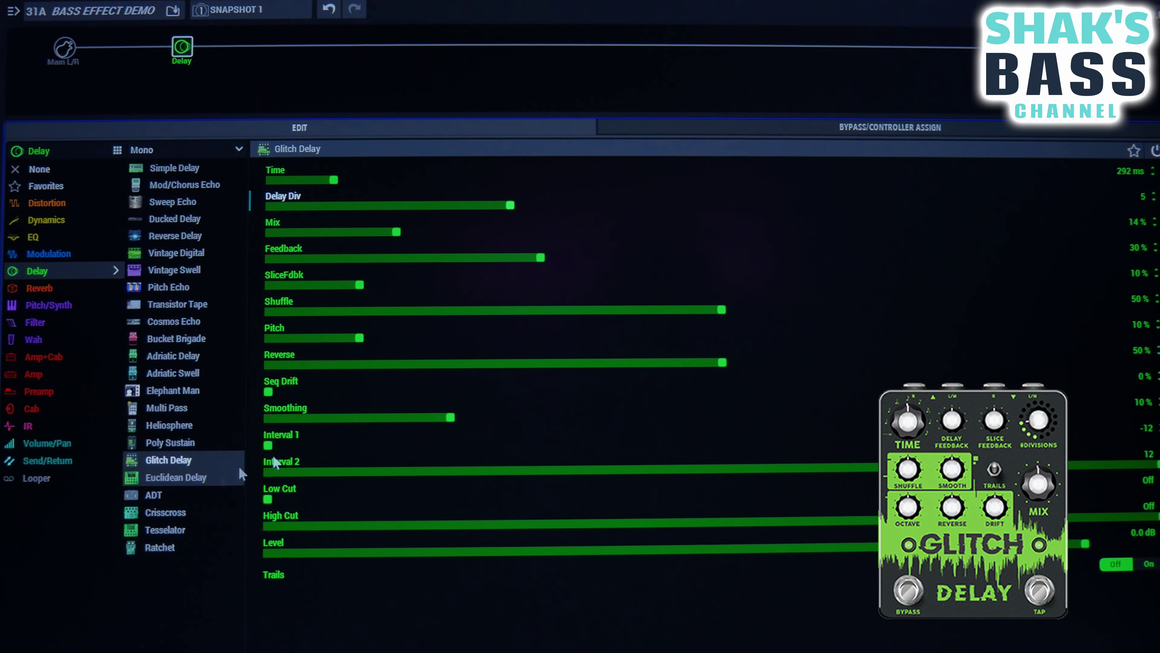
Set the Glitch Delay's feedback to 62%, shuffle to 70%, reverse to 66% and time to 434 ms.
left_click_drag(384, 258, 827, 292)
left_click_drag(723, 313, 900, 314)
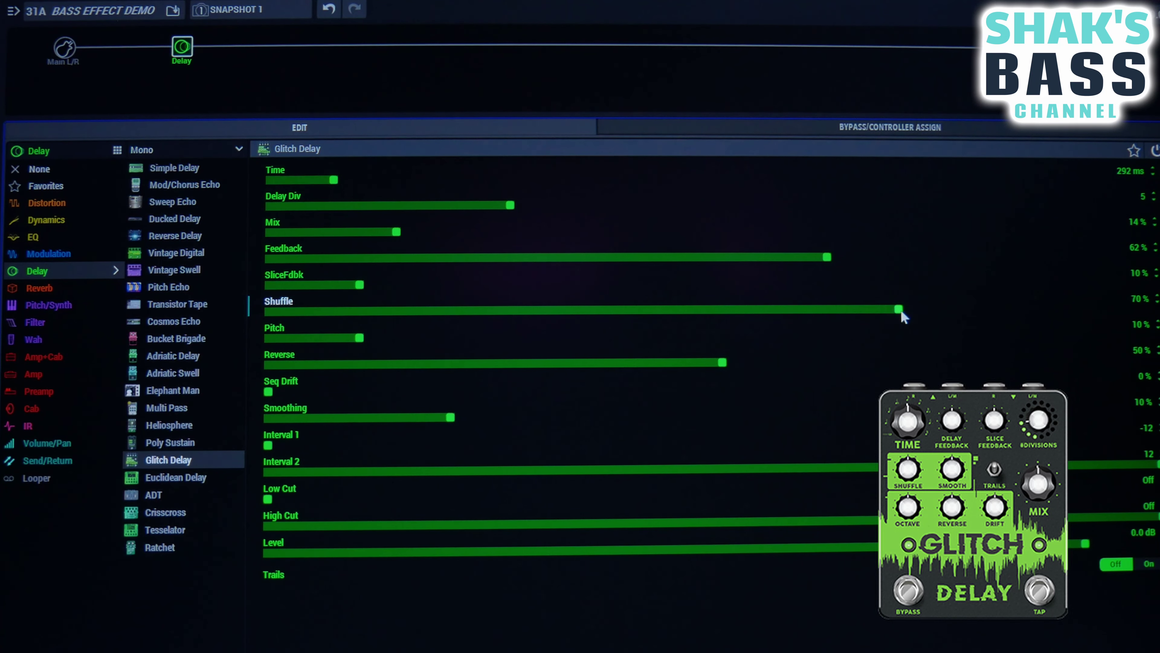
left_click_drag(731, 365, 866, 364)
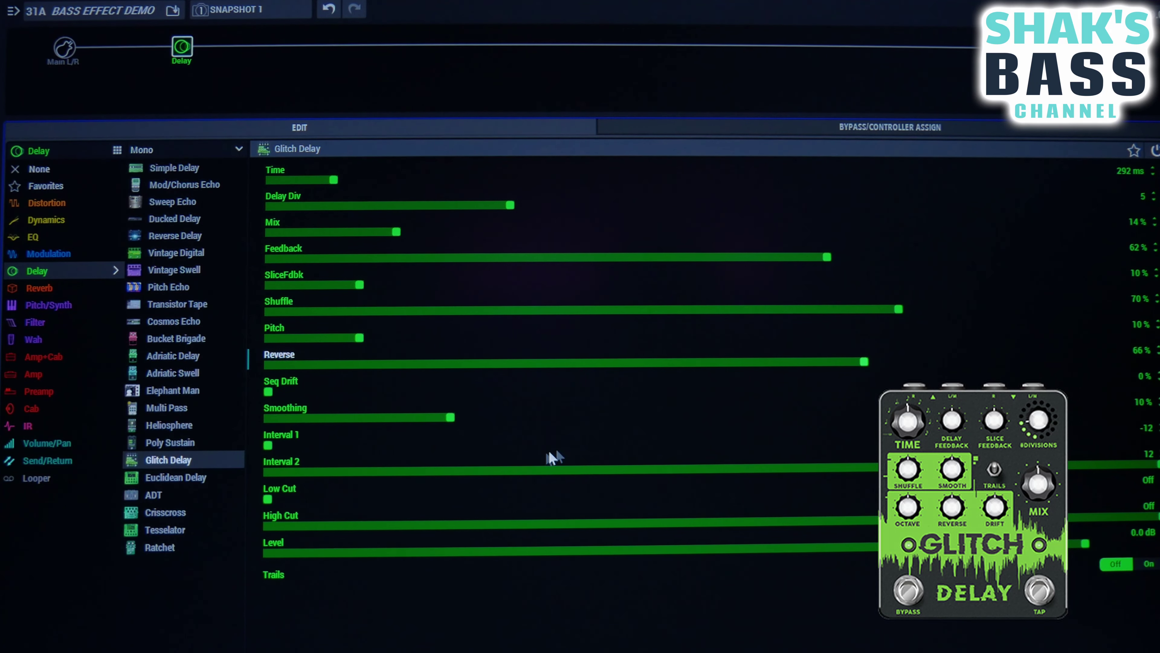
left_click_drag(334, 180, 365, 180)
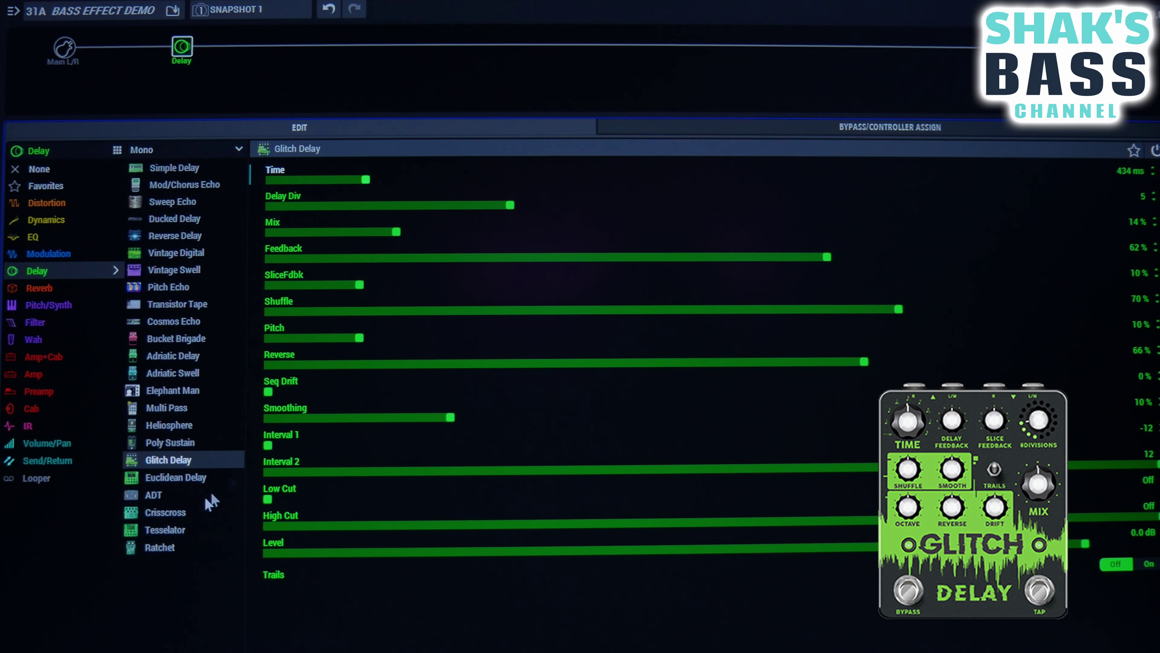
Load the Euclidean Delay model and set step time to 54 ms, steps to 9, feedback to 15%, fill to 5 and rotate to 3.
left_click(185, 480)
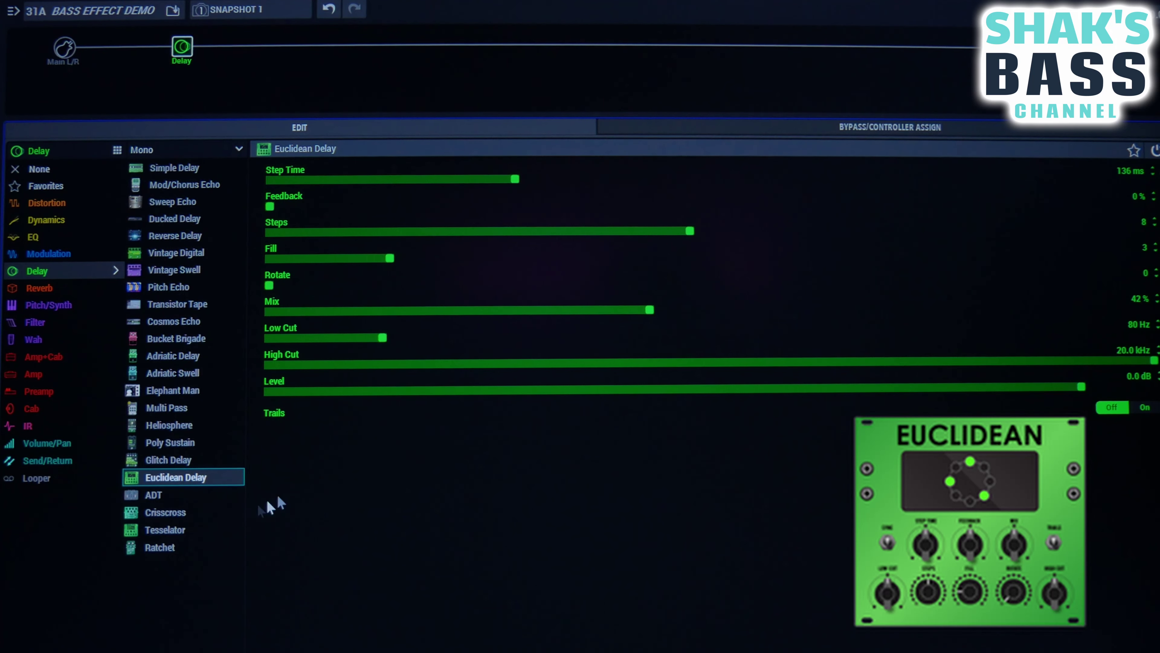
left_click(366, 178)
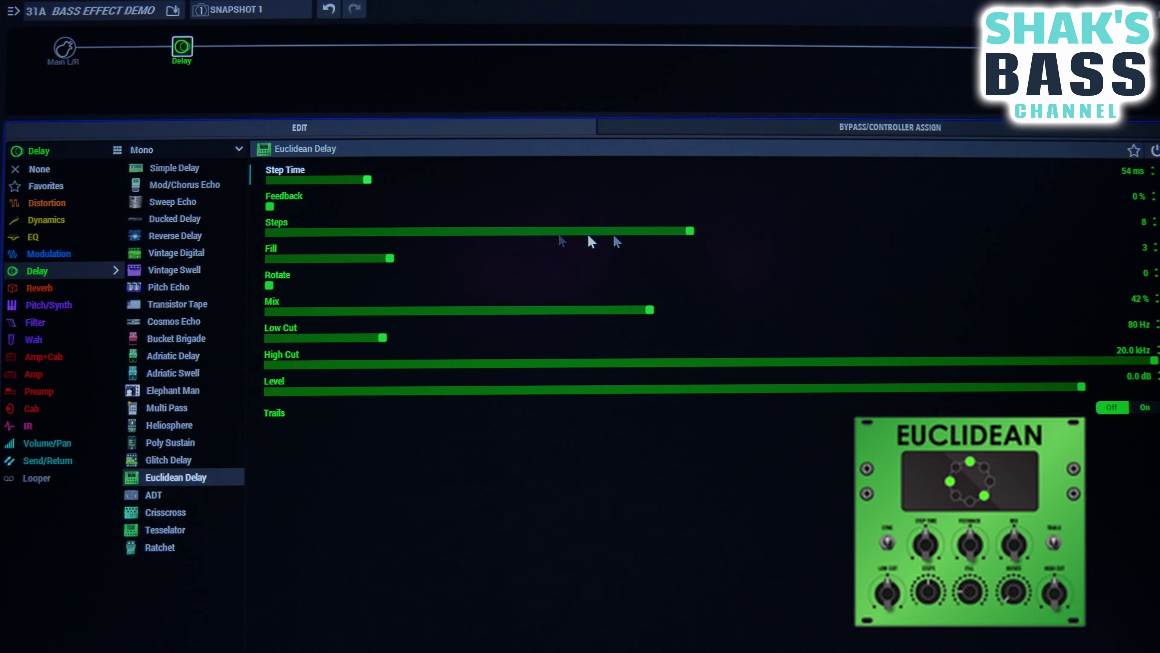
left_click(775, 237)
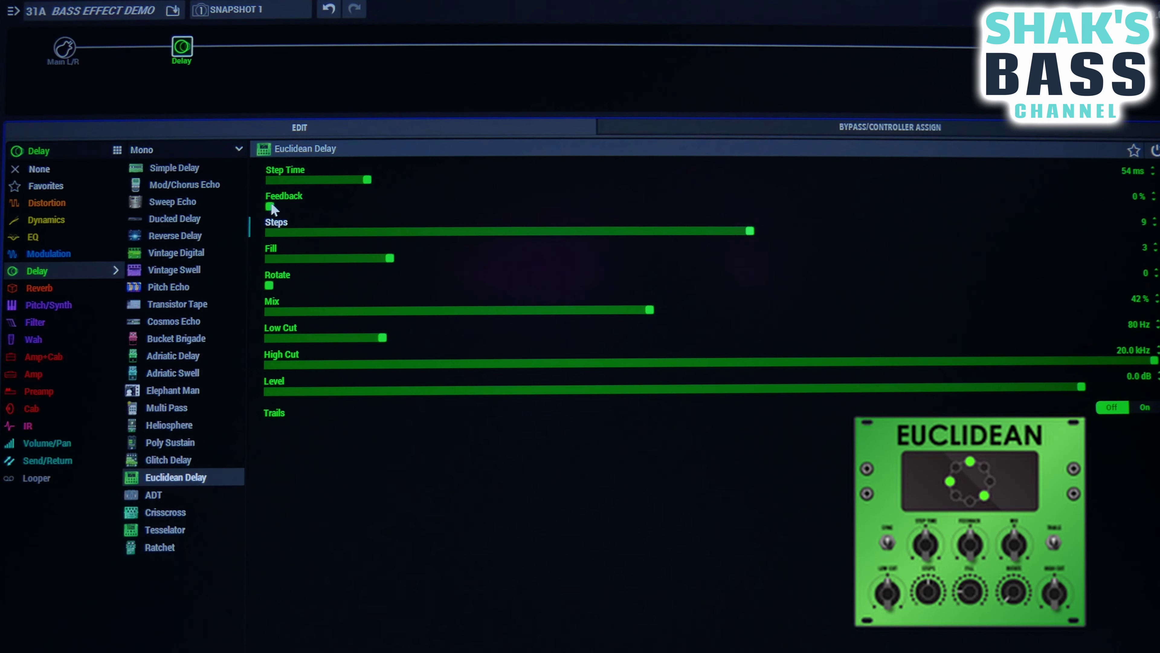
left_click_drag(272, 208, 408, 222)
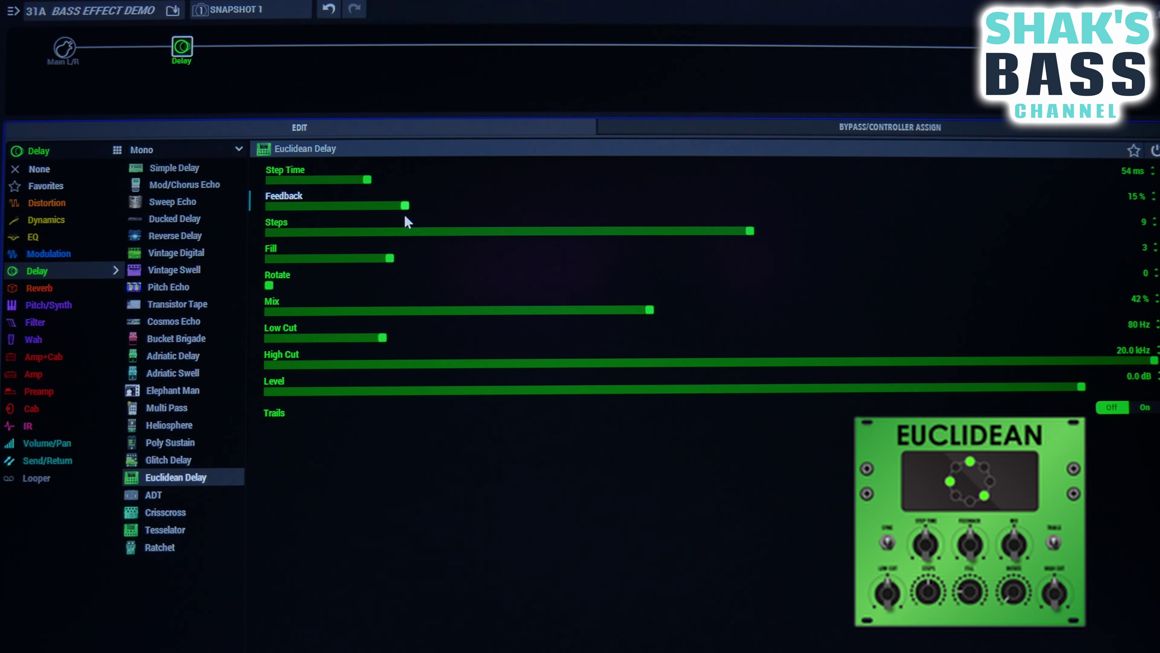
left_click_drag(403, 261, 453, 285)
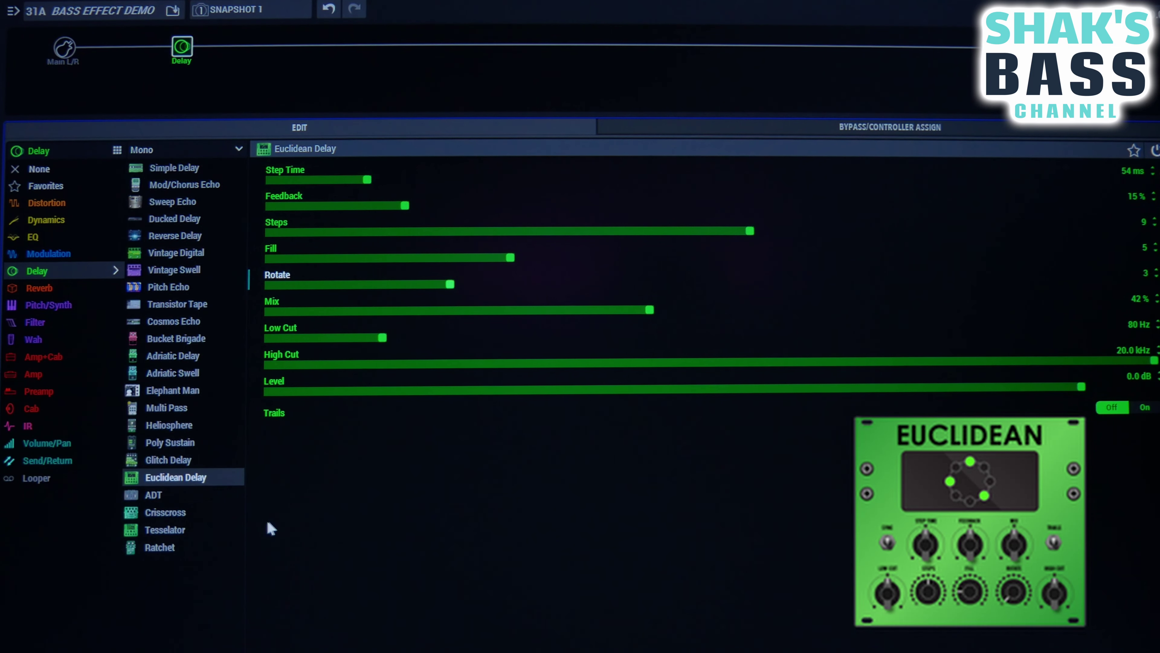
Load the ADT model and set WowFlutr1 to 1.1, Saturate1 to 1.2 and mod depth to 0.5.
left_click(171, 500)
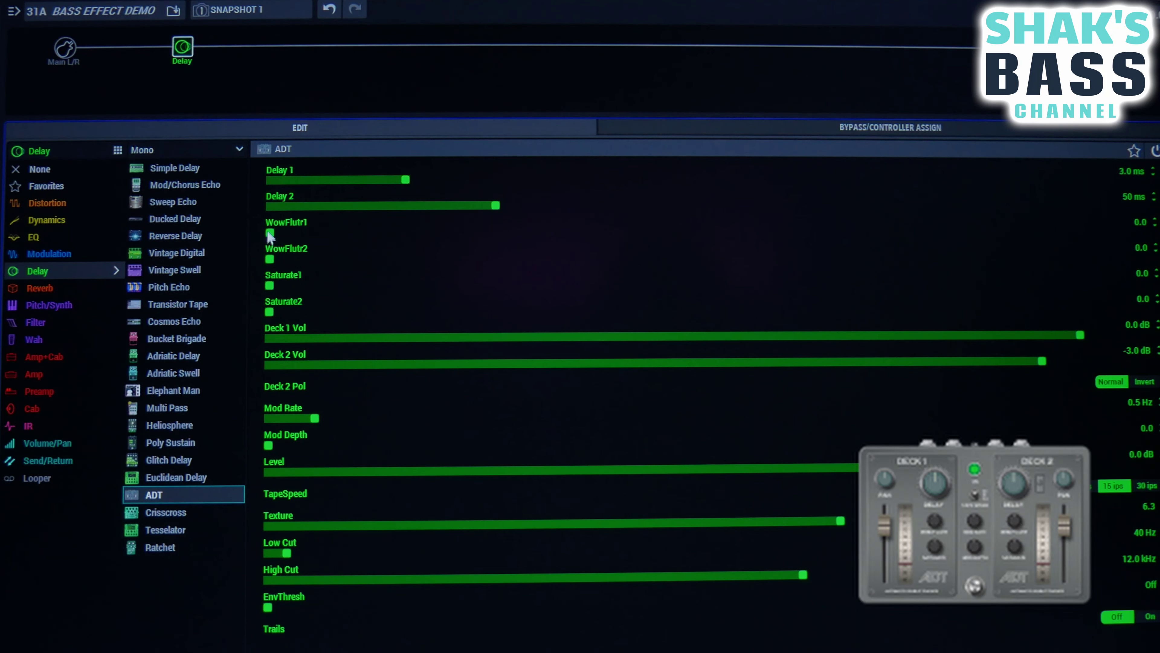
left_click_drag(270, 233, 369, 232)
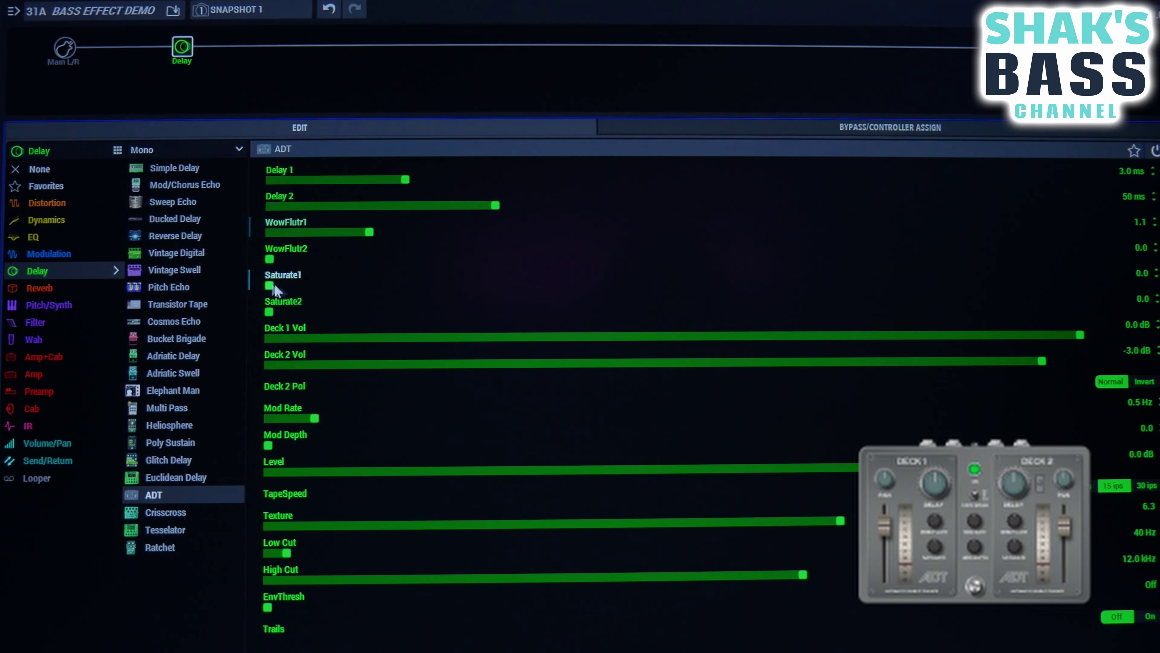
left_click_drag(270, 286, 377, 285)
left_click_drag(268, 445, 304, 448)
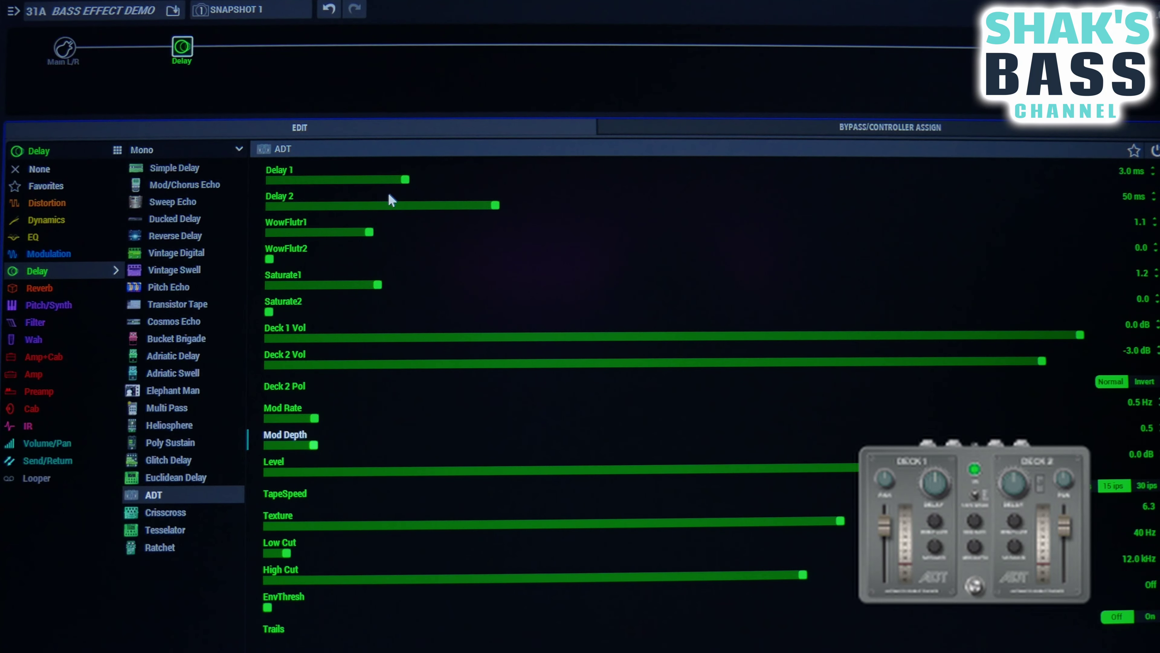
Set the ADT's Delay 1 to 2.0 ms, WowFlutr2 to 0.3, Saturate2 to 0.2 and Delay 2 to 25 ms.
scroll(371, 181, "down", 1)
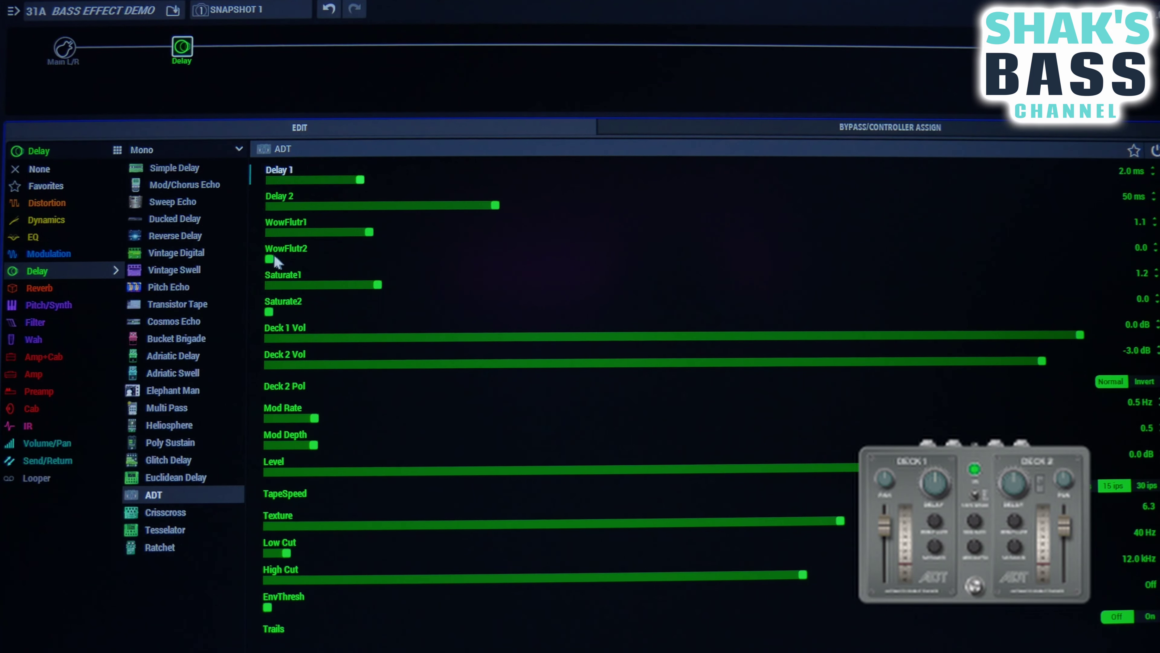
scroll(273, 256, "up", 3)
scroll(278, 313, "up", 2)
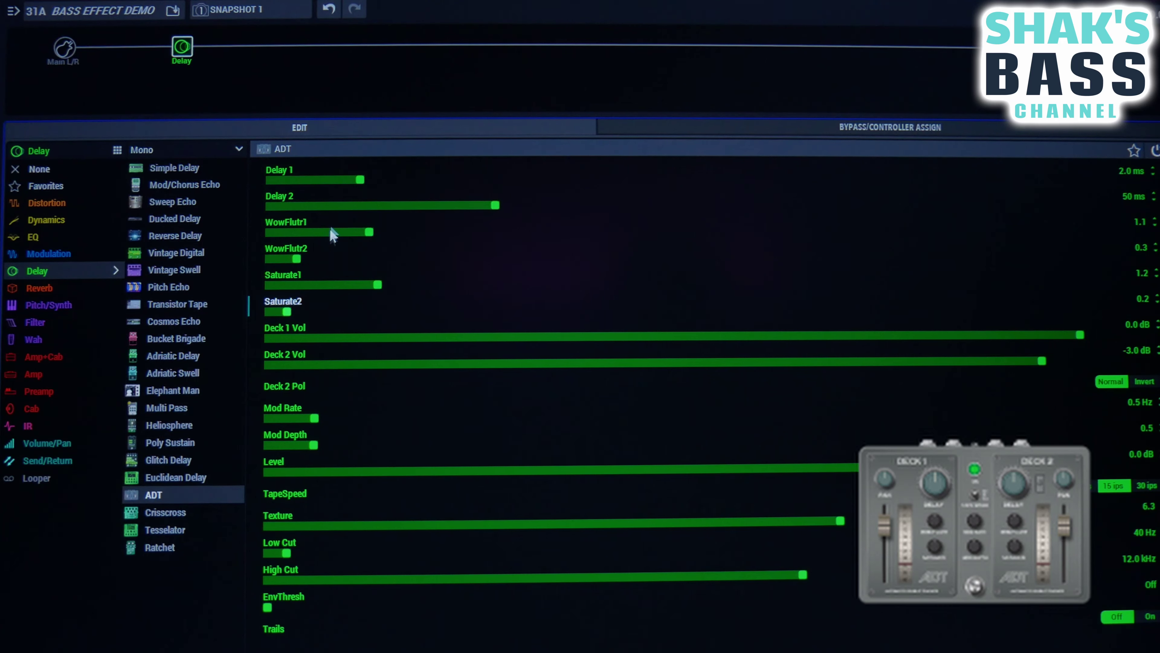
scroll(381, 207, "down", 5)
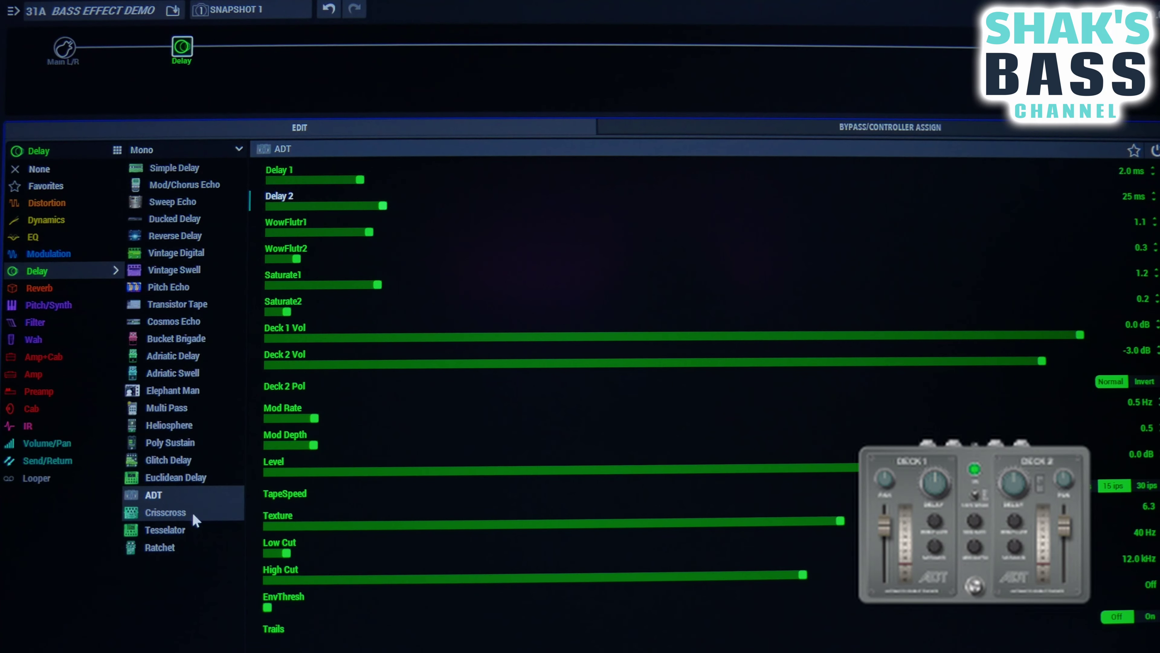
Raise the ADT's Delay 2 to 33 ms and Saturate2 to 0.6.
left_click(356, 181)
left_click_drag(383, 206, 419, 210)
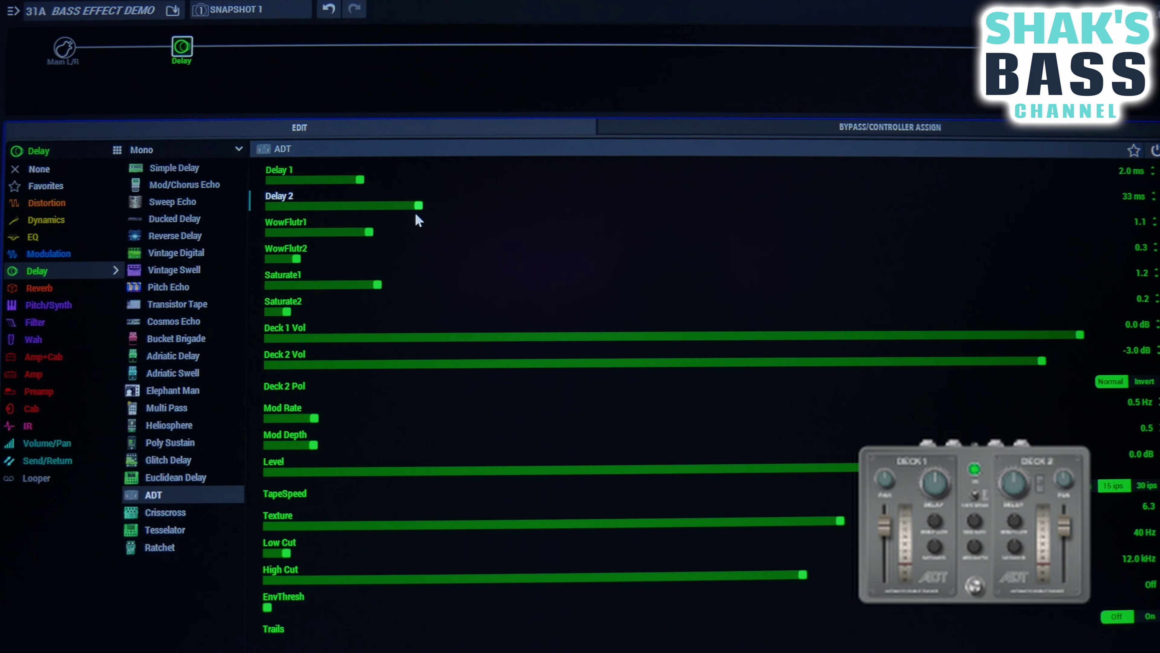
left_click(287, 312)
left_click_drag(287, 312, 319, 317)
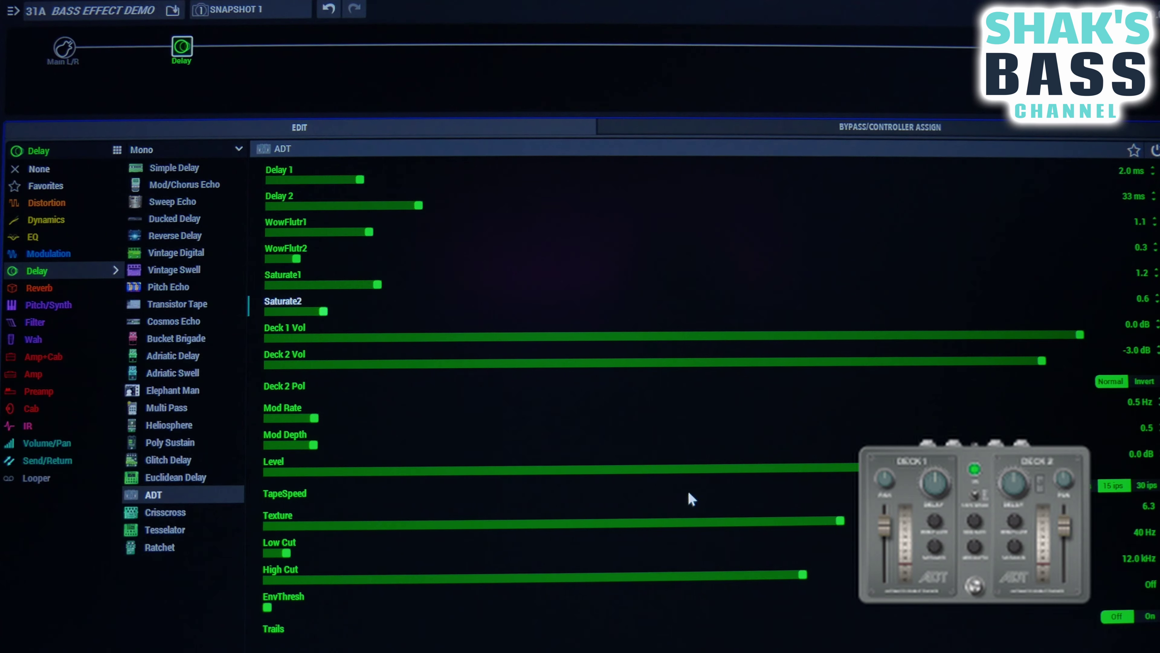
Try the ADT's 30 ips tape speed, switch to the slowest speed option, and set texture to 5.2.
left_click(1147, 488)
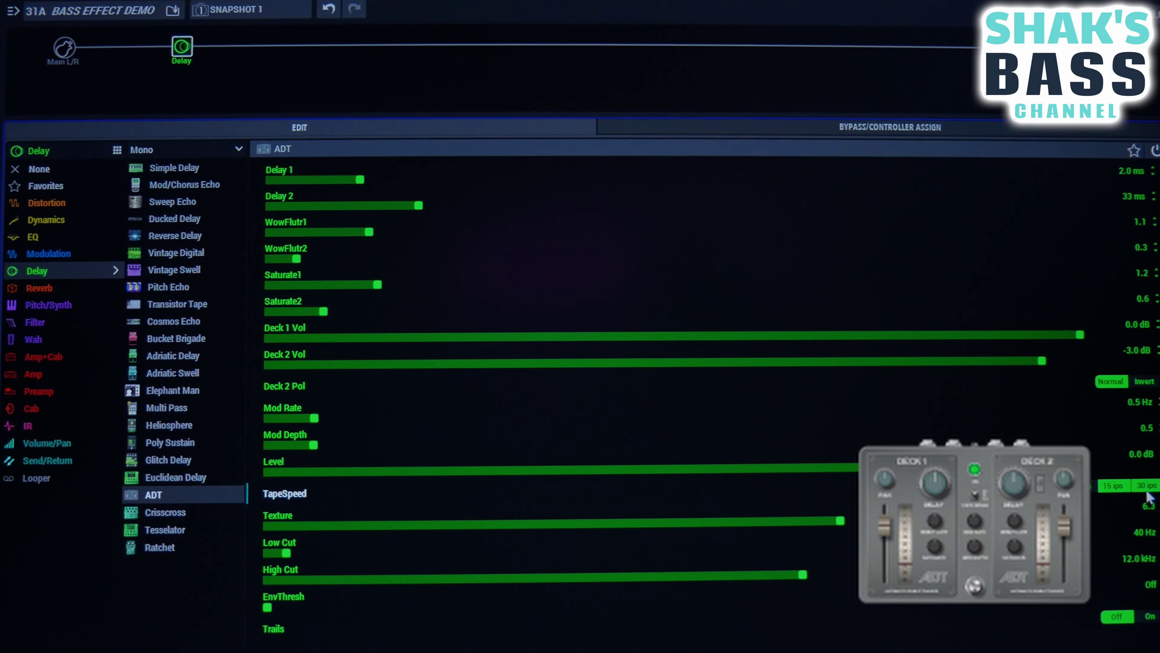
left_click(1092, 488)
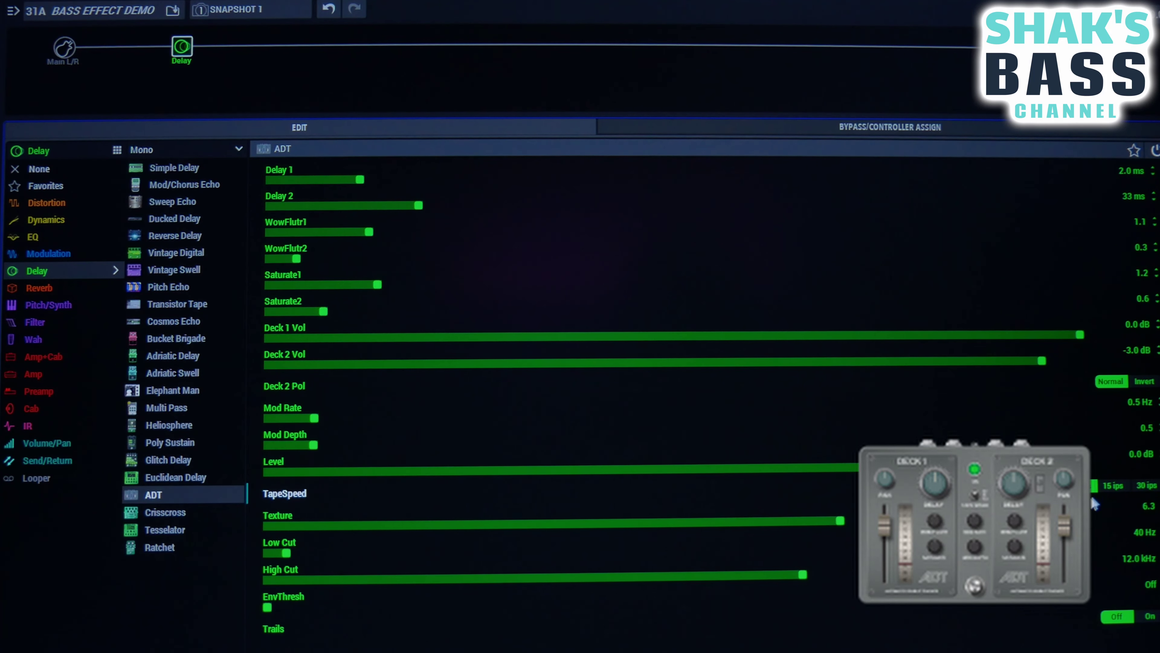
left_click_drag(777, 530, 729, 528)
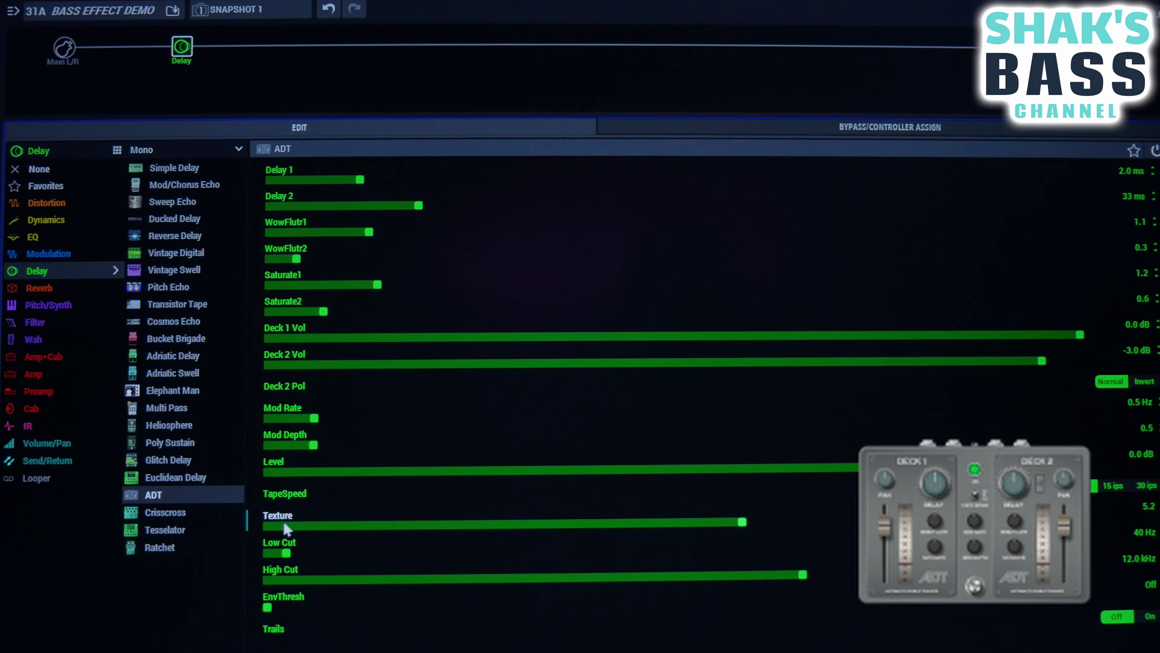
Load the Crisscross model and set Feedback A to 26% and Feedback B to 19%.
left_click(205, 508)
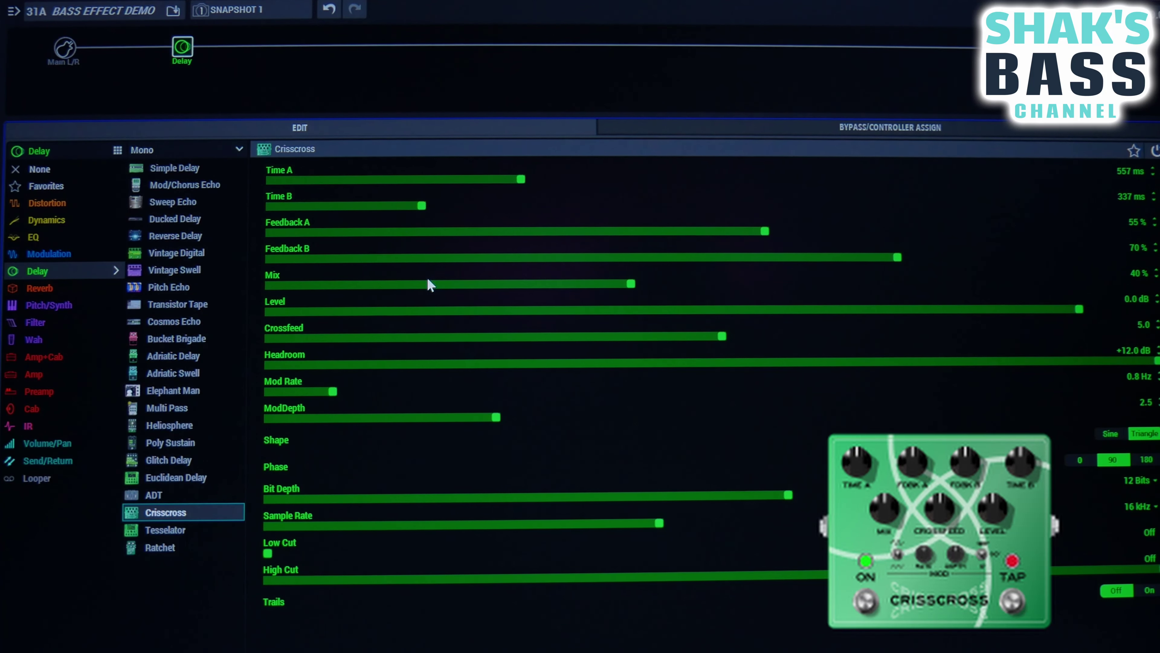
left_click(506, 231)
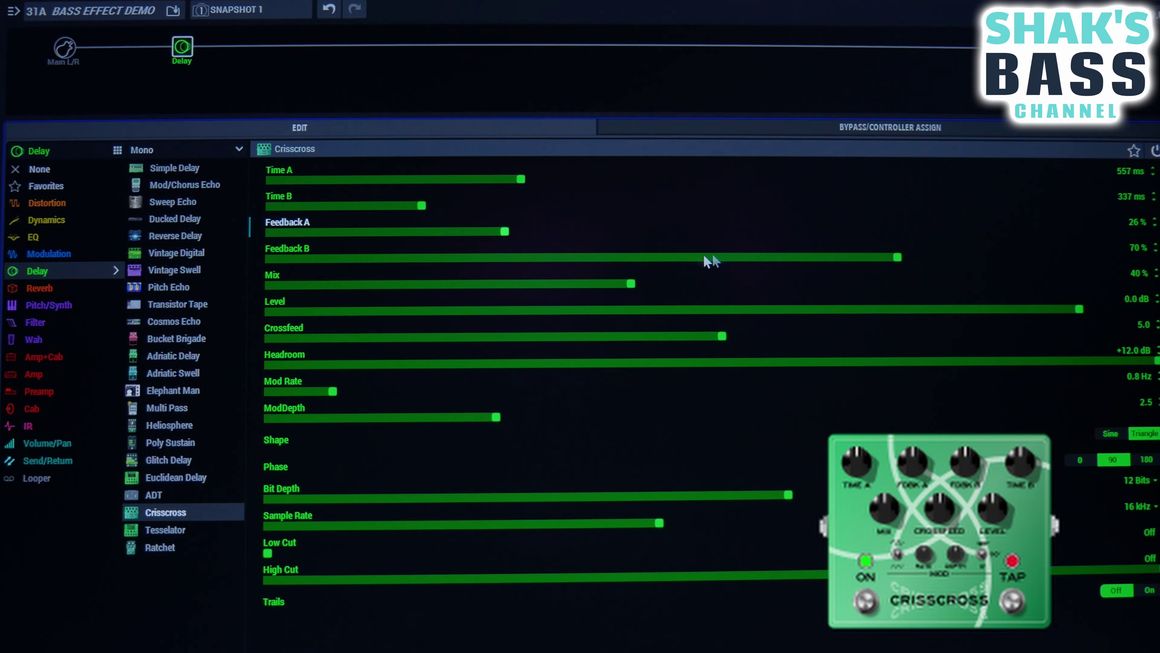
left_click_drag(762, 257, 685, 275)
left_click(443, 258)
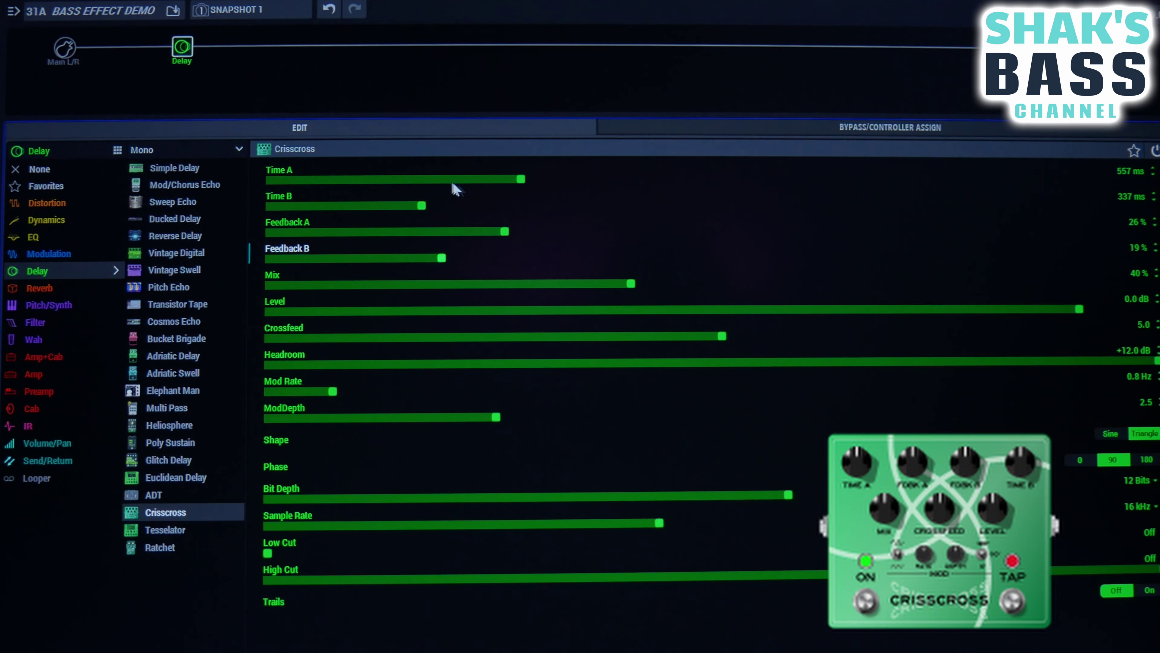
Set the Crisscross Time A to 397 ms, Time B to 222 ms and the modulation shape to Sine.
left_click(448, 179)
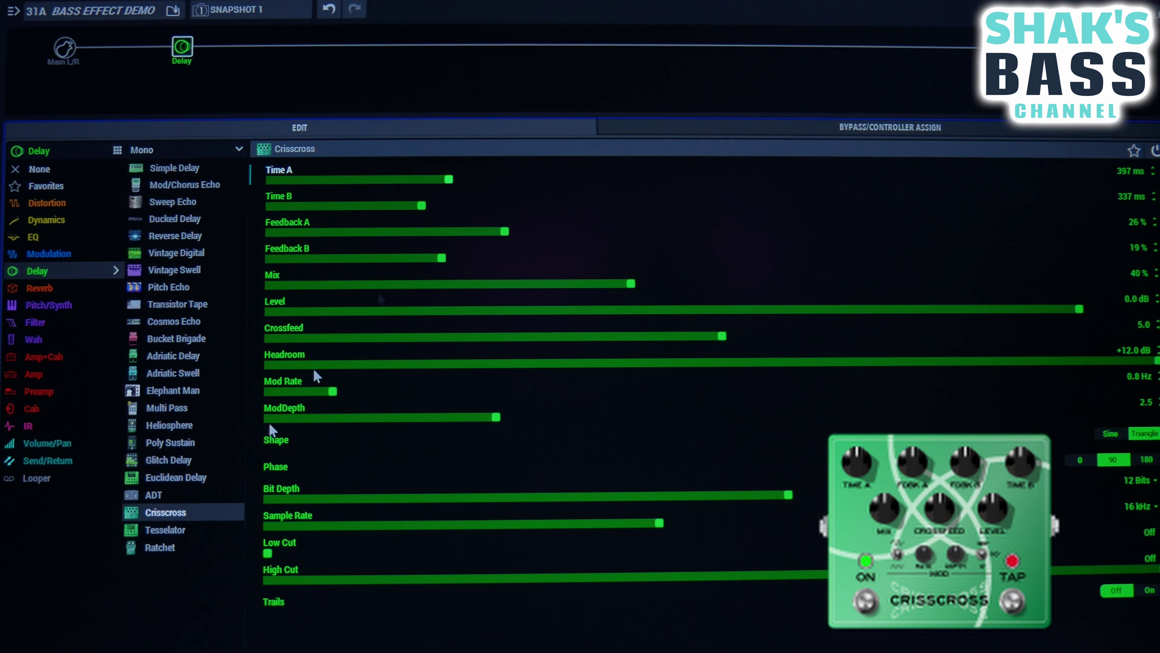
left_click(372, 206)
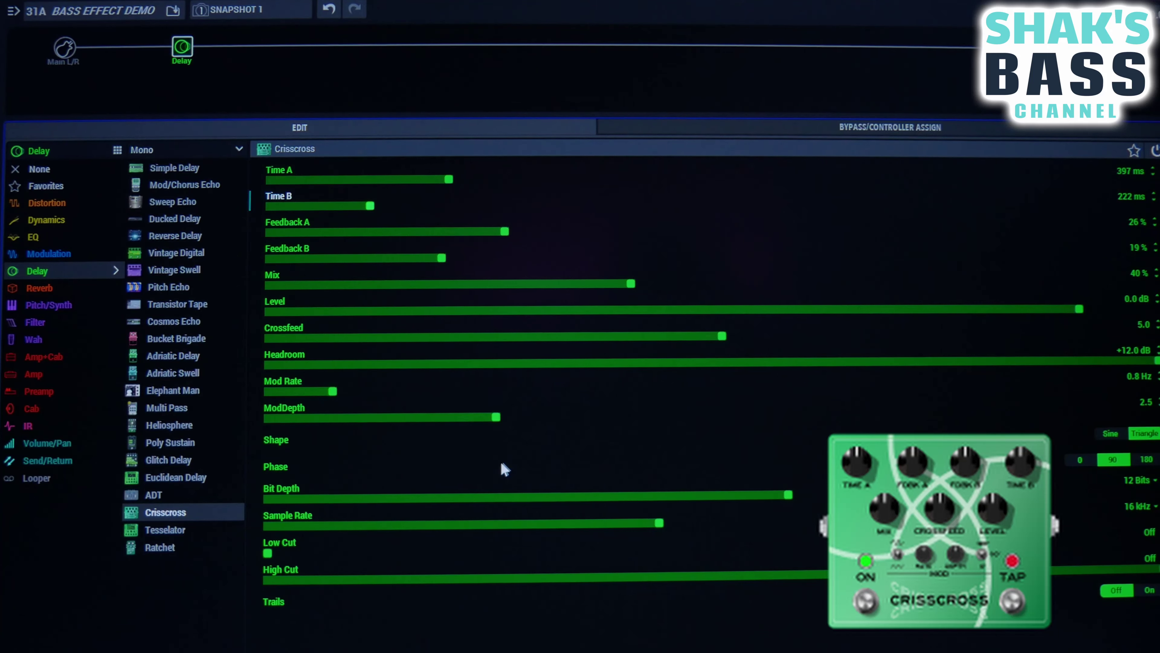
left_click(1110, 433)
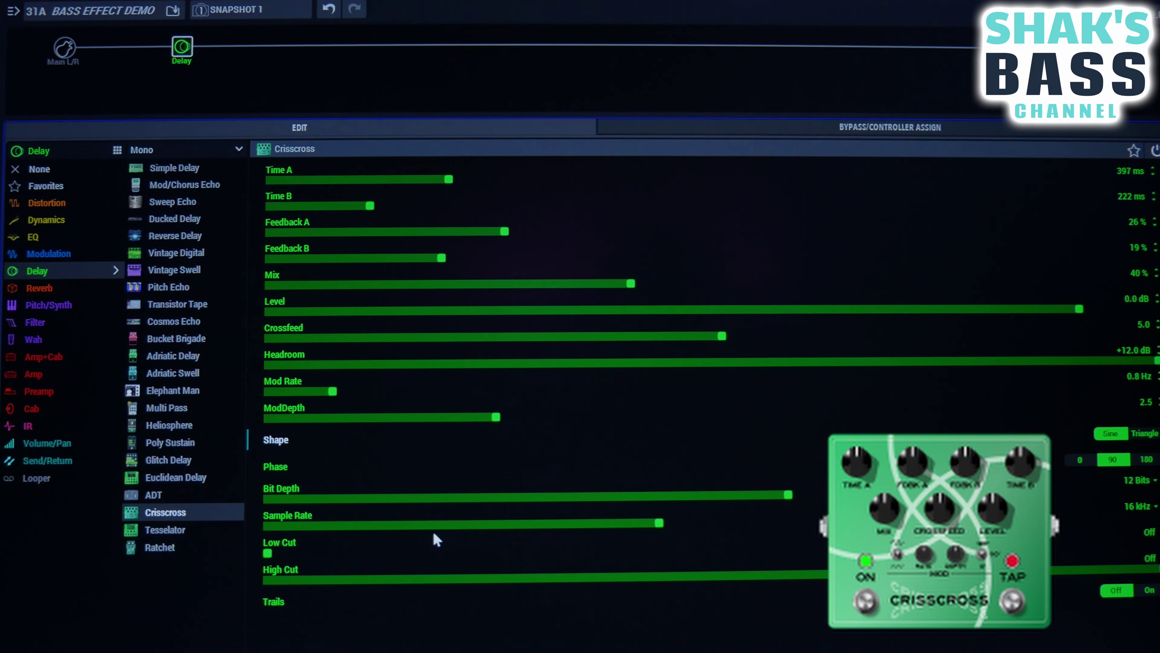
Load the Tesselator model and set First to 144 ms, Last to 497 ms and Steps to 15.
left_click(206, 531)
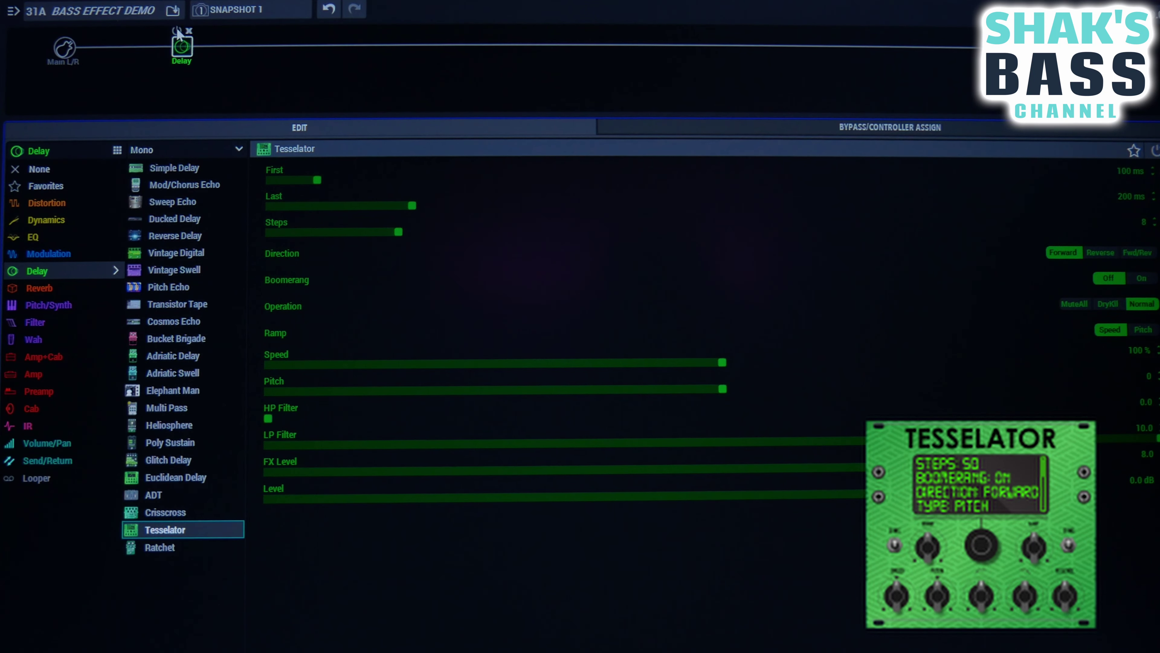
left_click(312, 206)
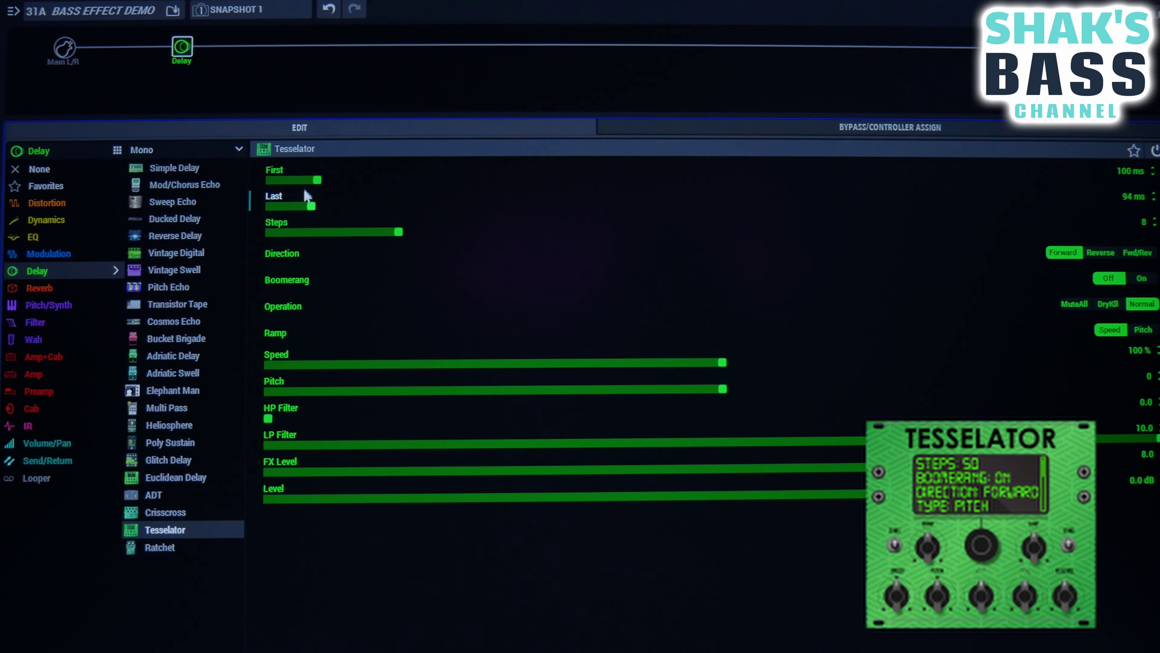
left_click_drag(318, 180, 371, 210)
left_click_drag(614, 220, 697, 220)
left_click(530, 232)
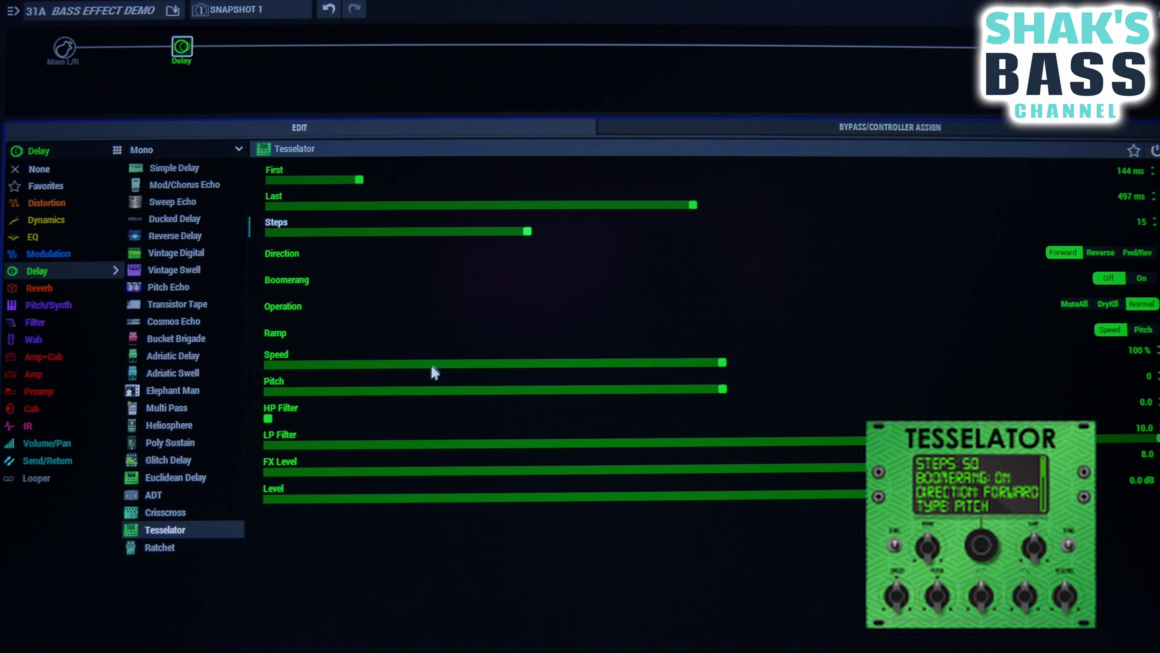
Load the Ratchet model and set its Time to 594 ms and FX Level to 4.6.
left_click(204, 552)
mouse_move(179, 35)
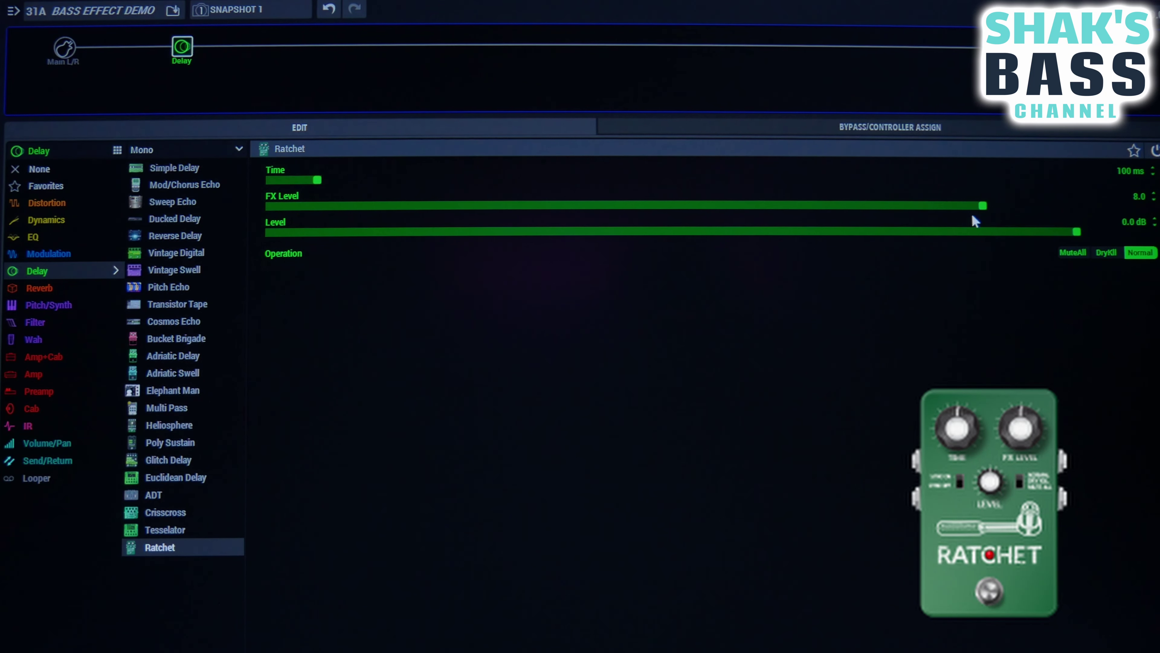
left_click(809, 207)
left_click(594, 207)
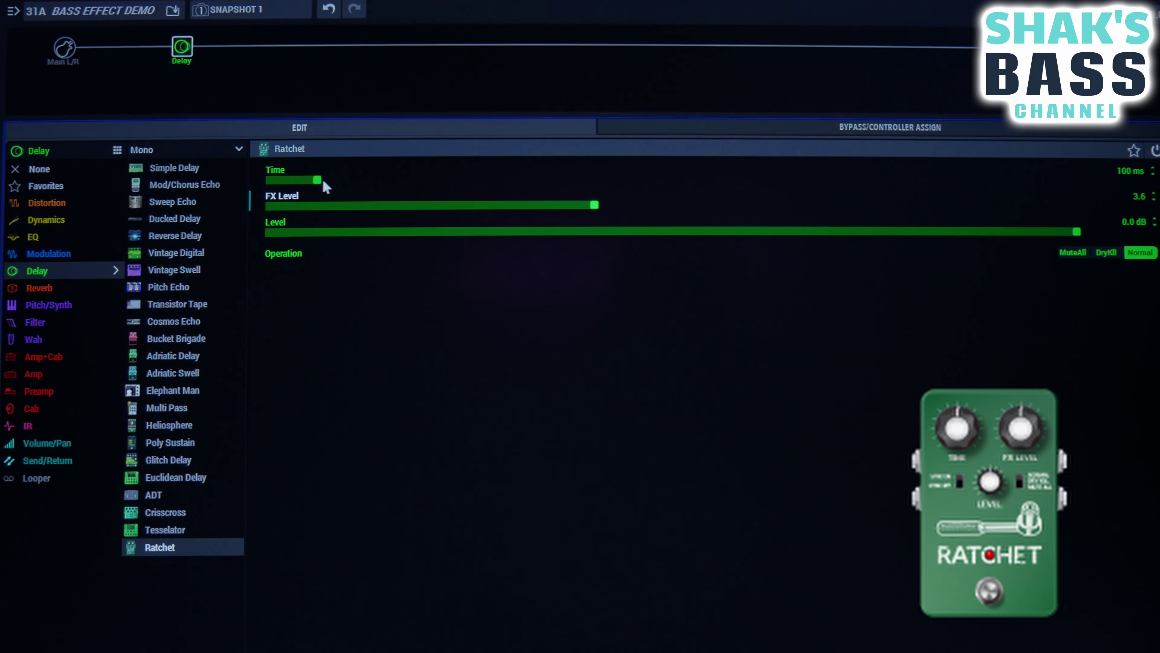
left_click(455, 180)
left_click_drag(593, 204, 784, 209)
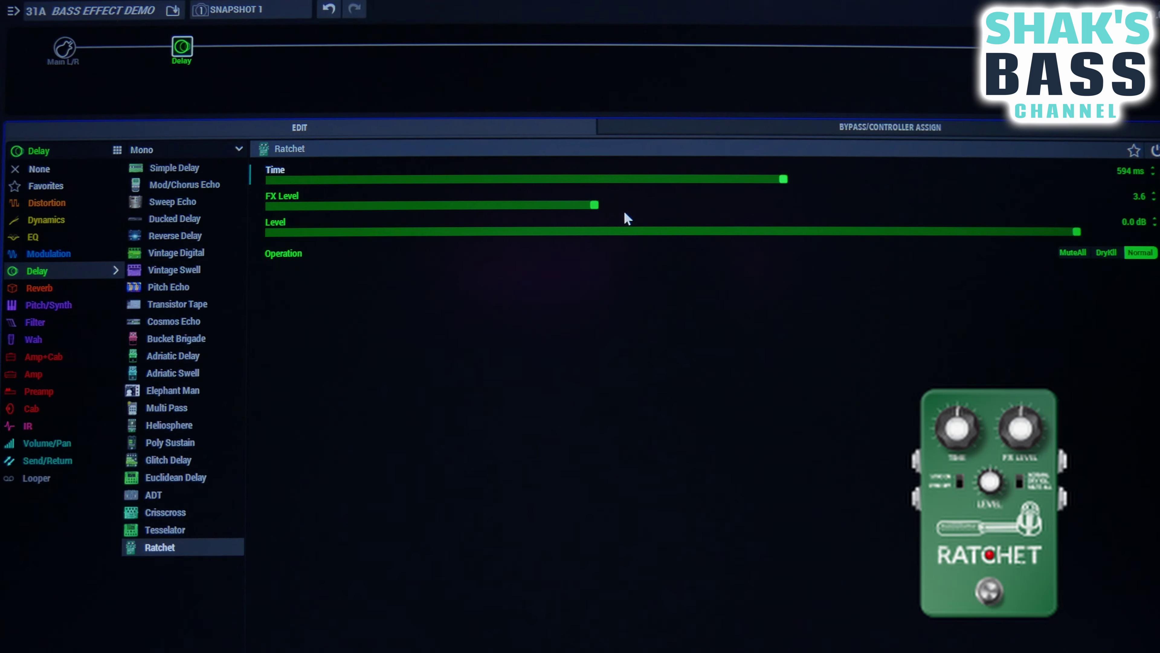
left_click(684, 205)
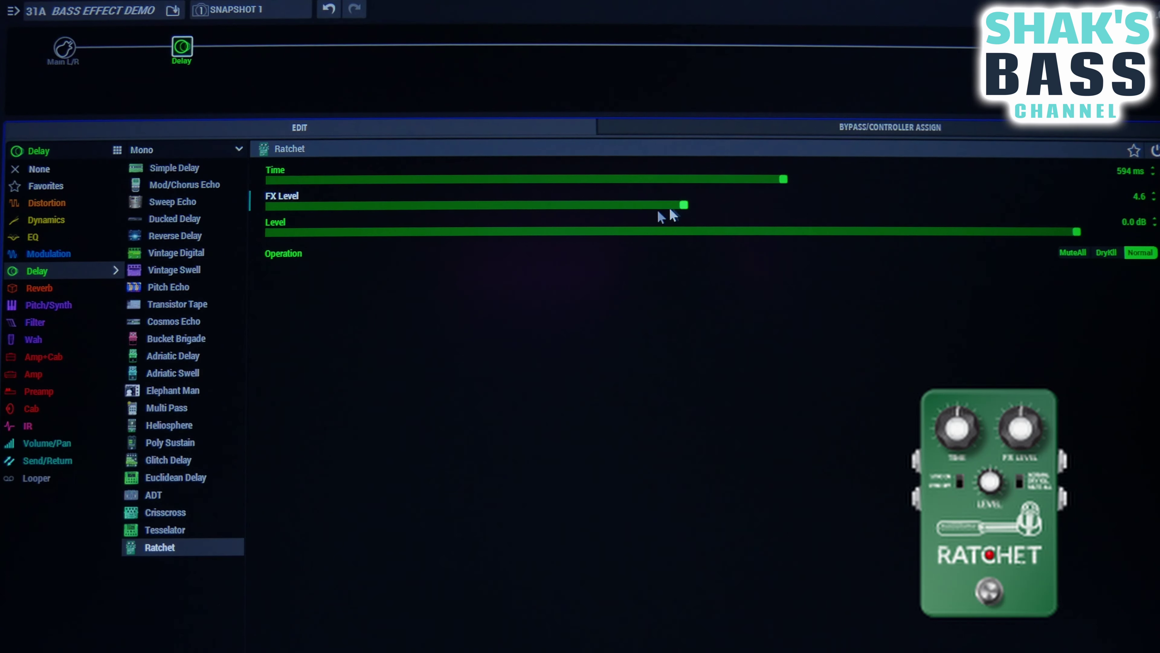
Remove the Delay block from the signal chain.
left_click(188, 30)
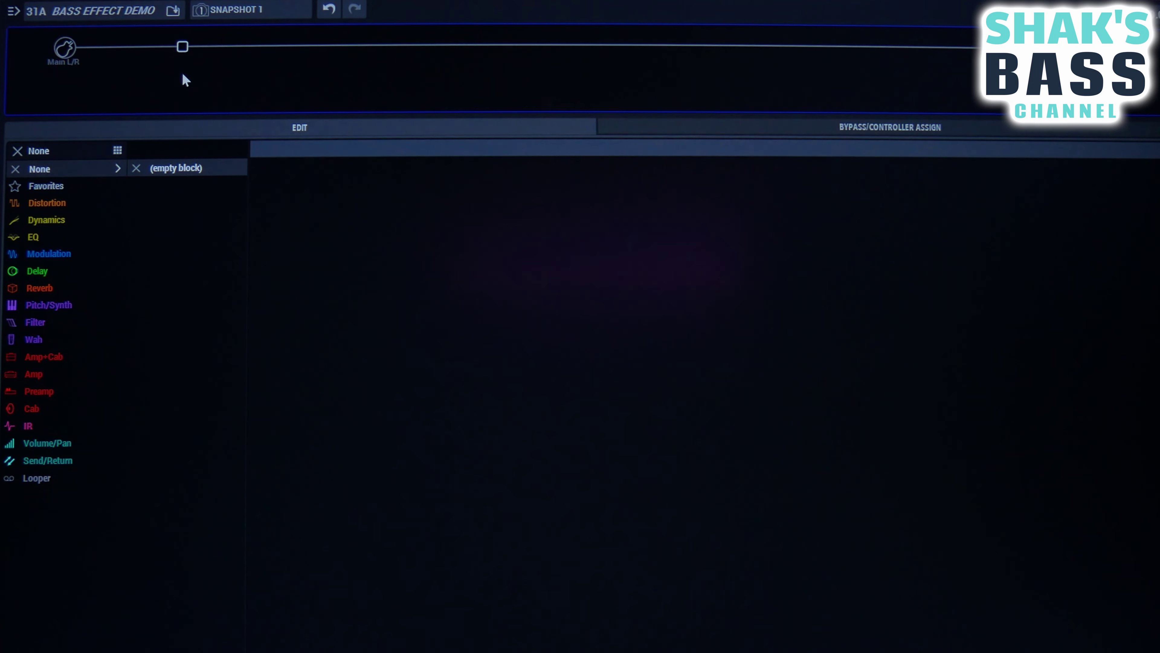